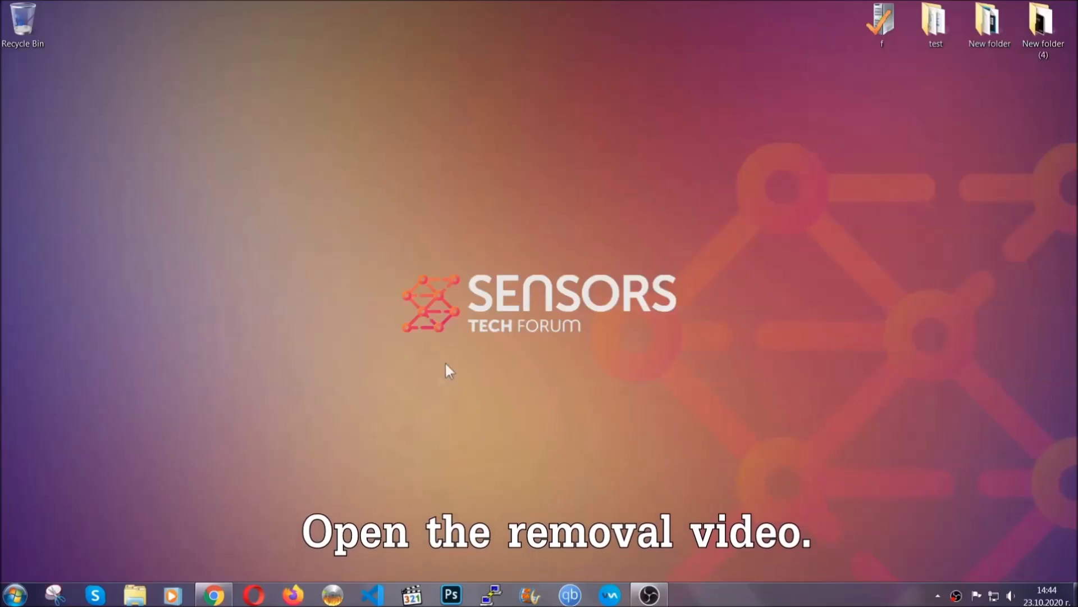
# Bring back the Chrome window playing 'How to Remove a Ransomware Virus (Windows)'.
pyautogui.click(213, 596)
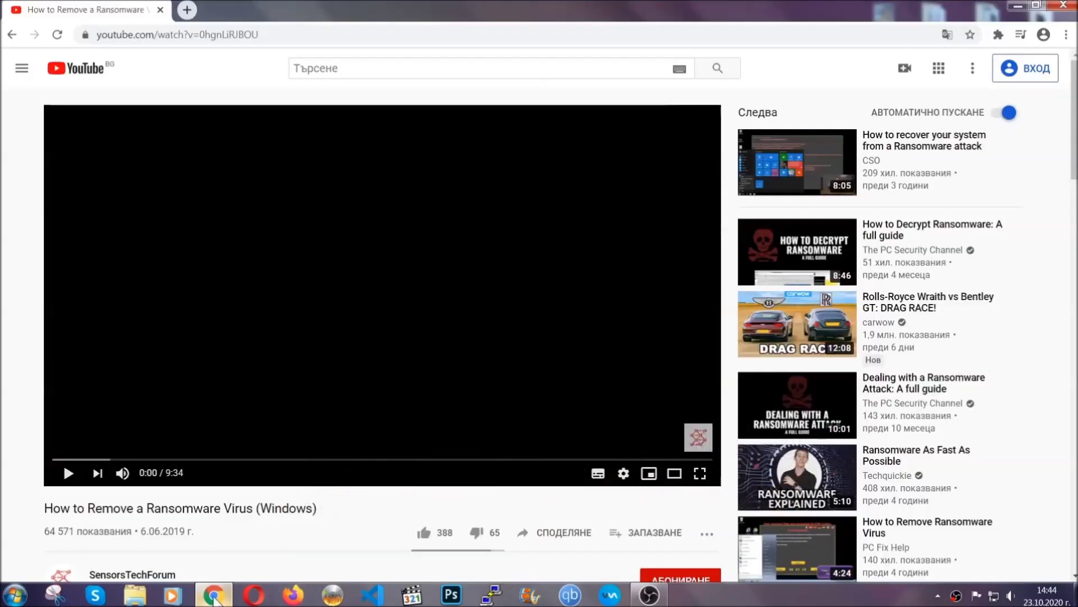
# Follow the sensorstechforum description link and run the downloaded SpyHunter-Installer.exe.
pyautogui.scroll(-4, 198, 458)
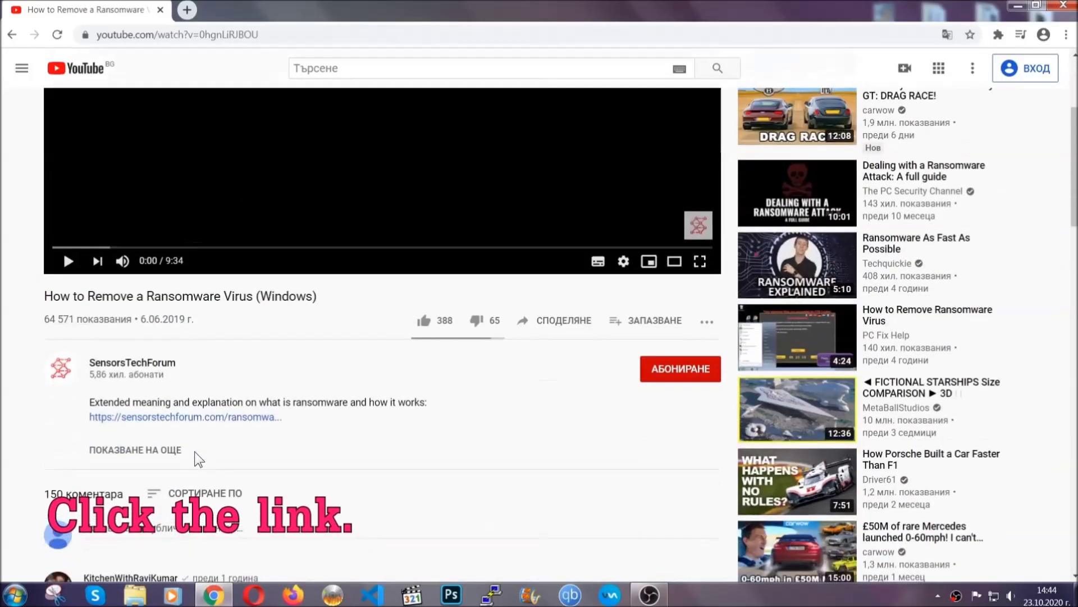
pyautogui.click(213, 418)
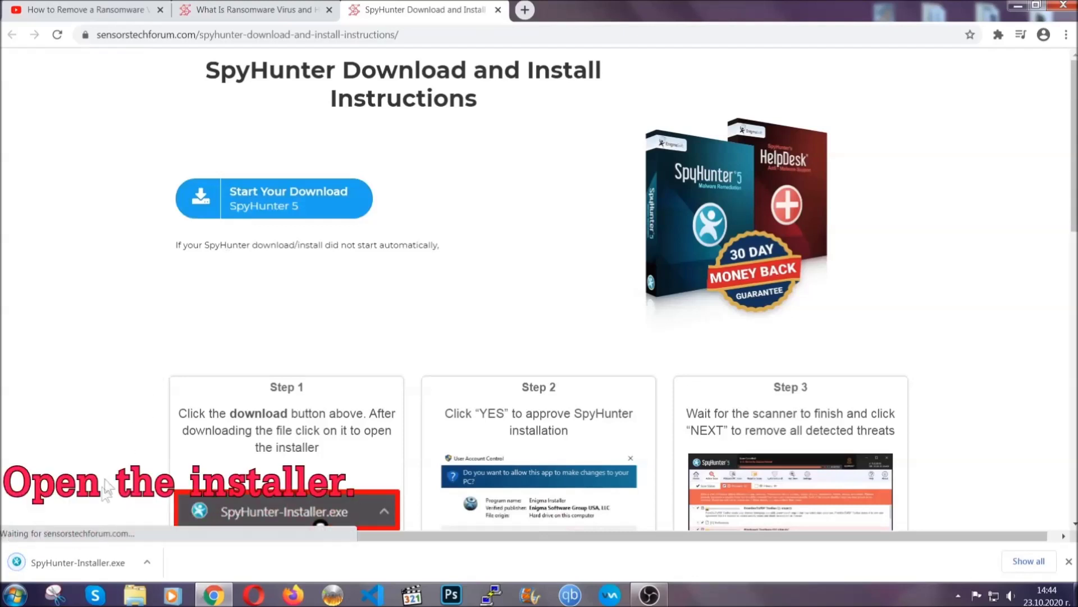
pyautogui.click(77, 561)
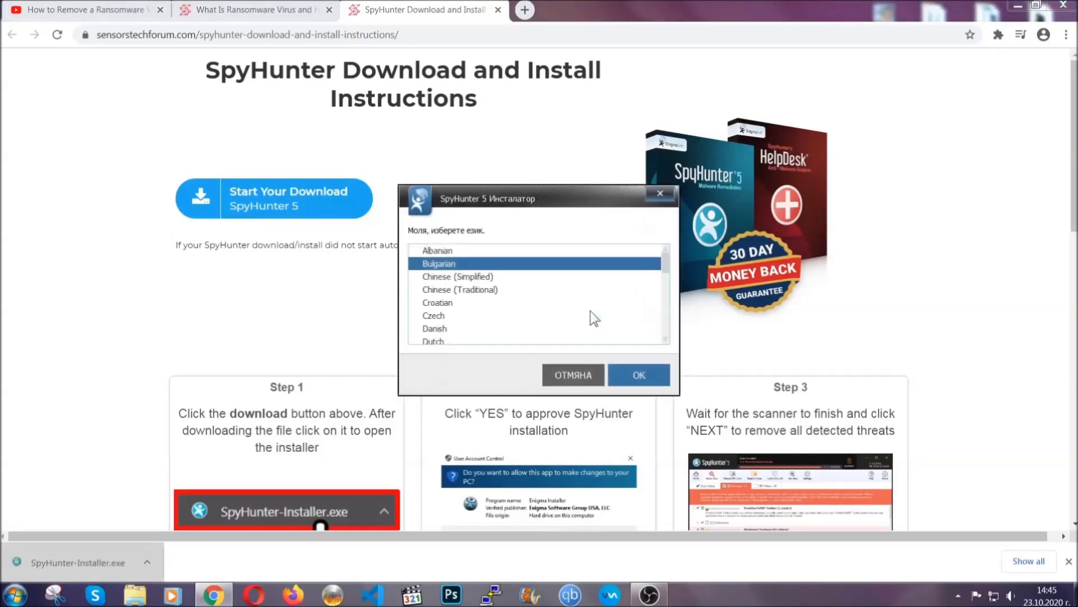
# Install SpyHunter 5 in English, accepting the EULA, and finish setup.
pyautogui.scroll(-2, 567, 317)
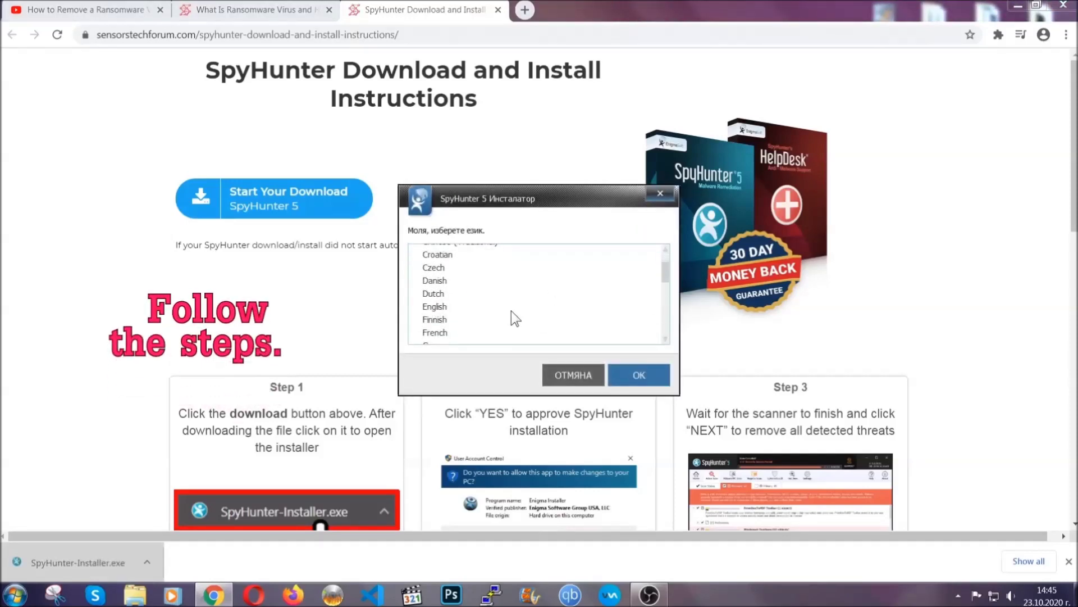
pyautogui.click(508, 308)
pyautogui.click(629, 374)
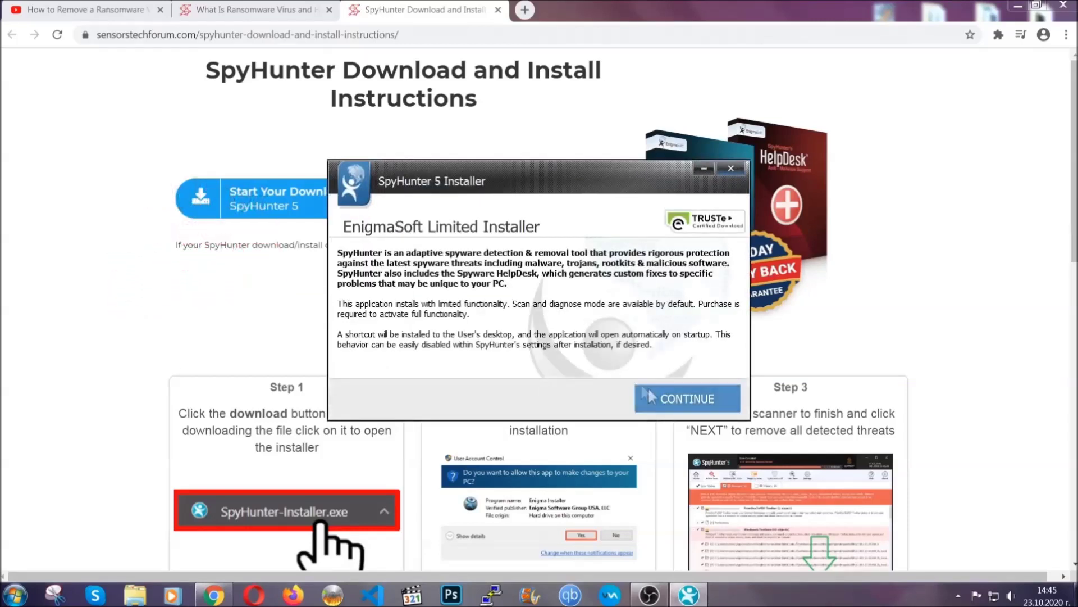
pyautogui.click(648, 393)
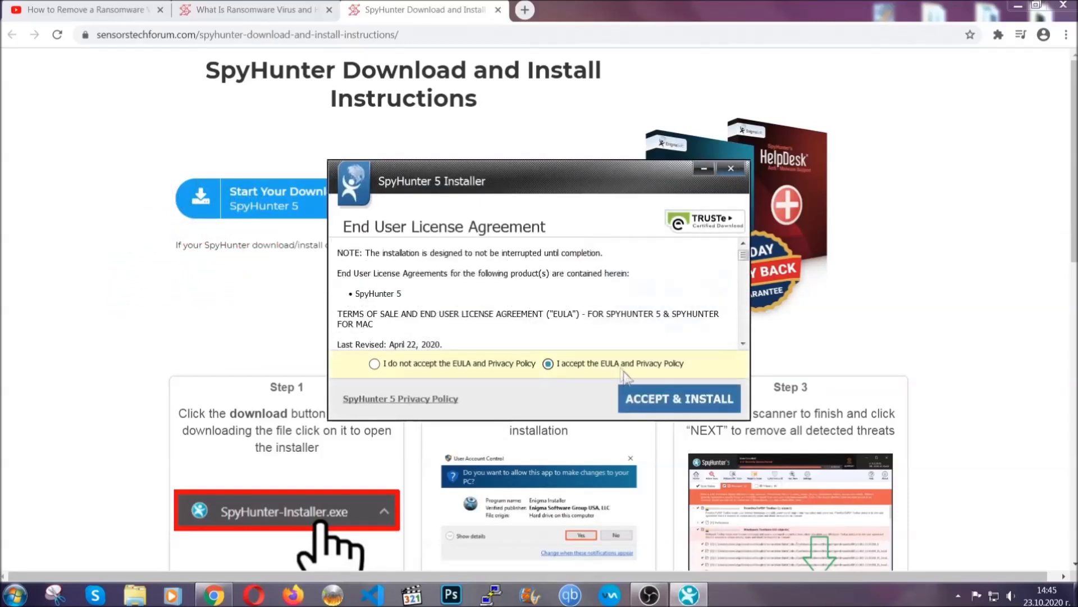
pyautogui.click(643, 394)
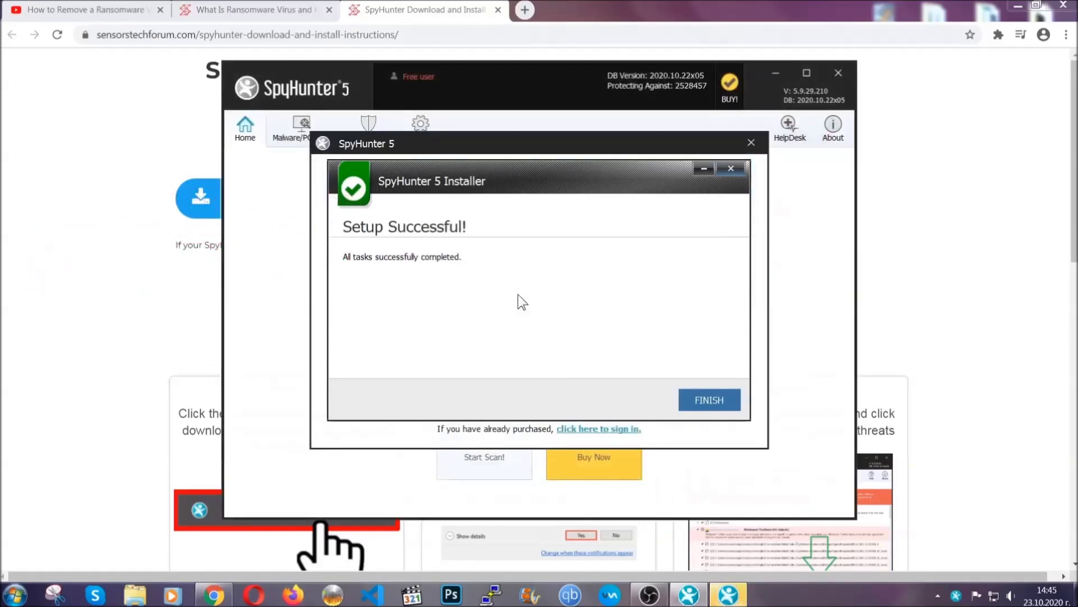
pyautogui.click(690, 402)
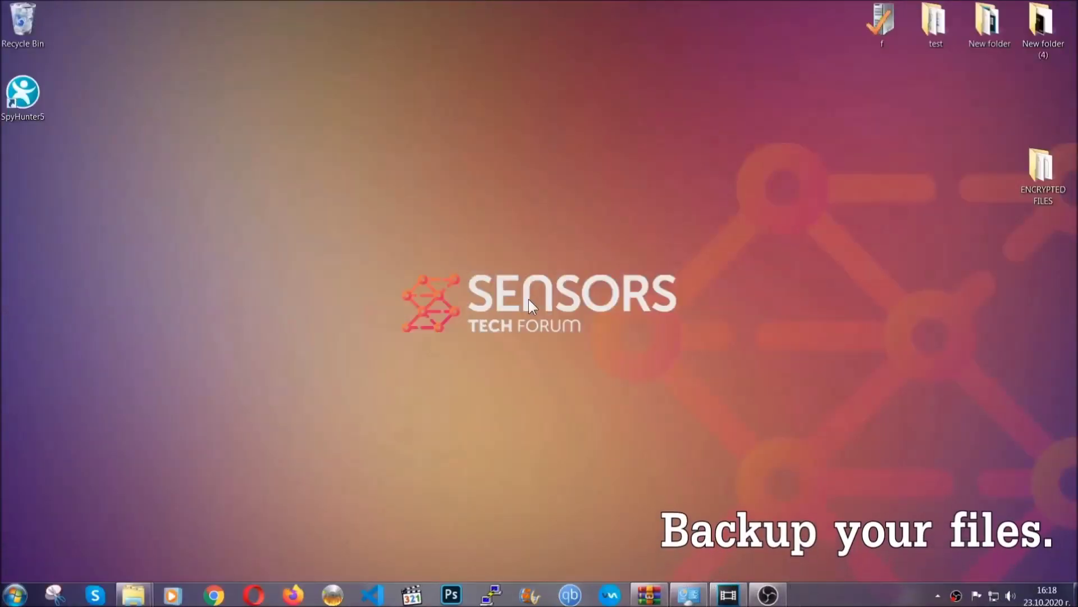
# Copy all six .efji files from the ENCRYPTED FILES folder.
pyautogui.doubleClick(1035, 173)
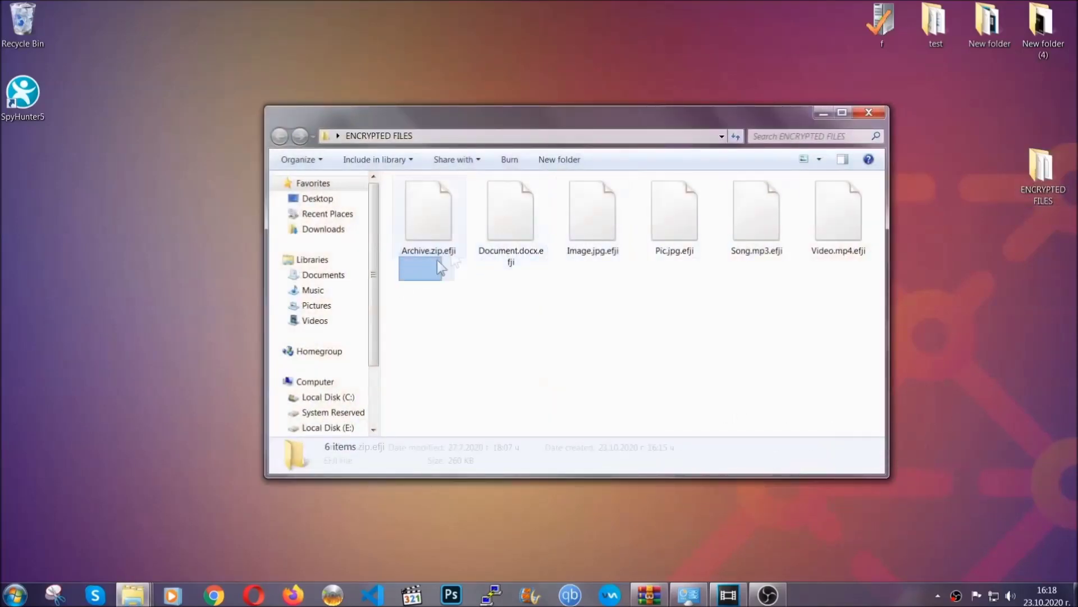
pyautogui.moveTo(437, 261); pyautogui.dragTo(844, 199)
pyautogui.rightClick(843, 200)
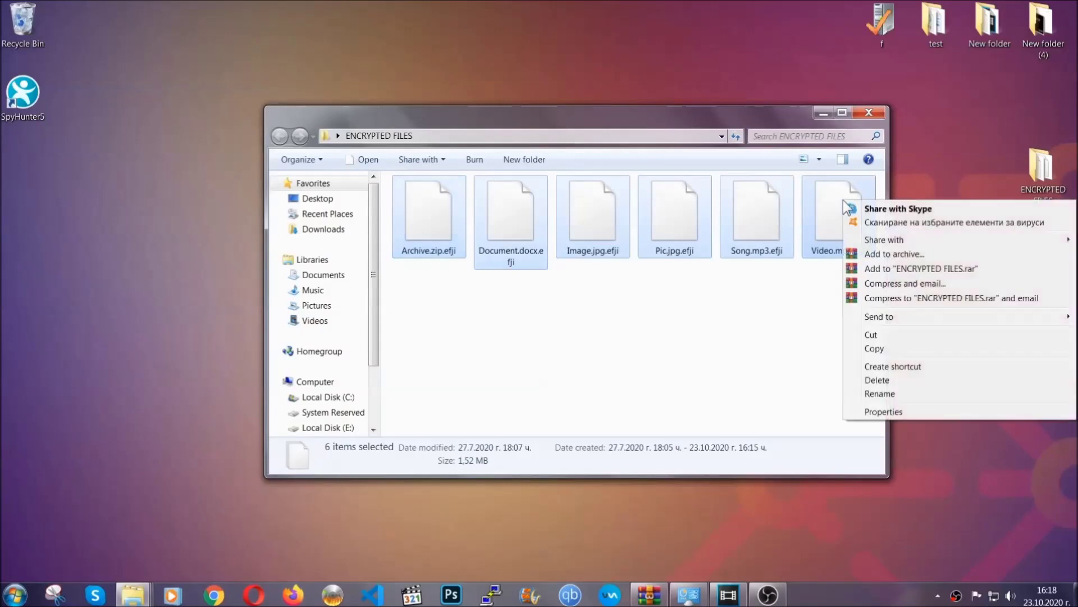
pyautogui.click(874, 349)
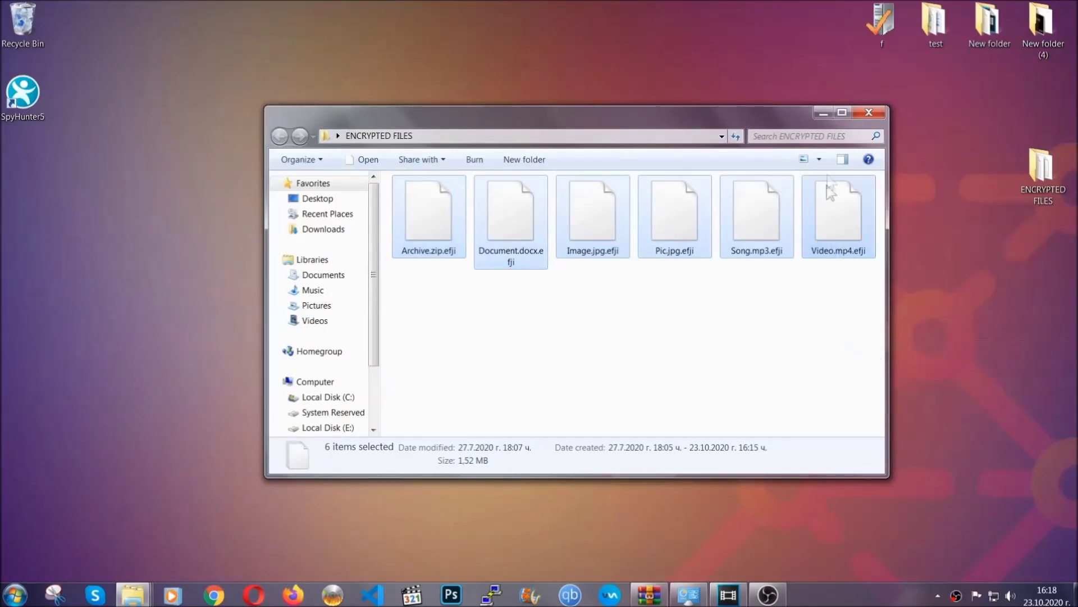
pyautogui.click(824, 113)
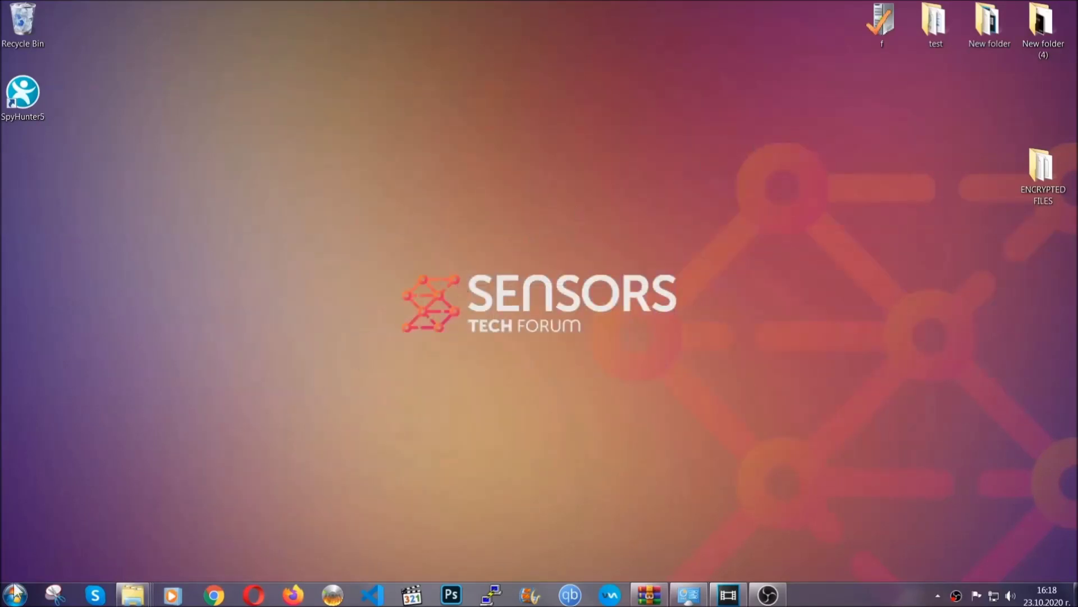
# Paste the six files onto FLASH DRIVE (H:) and close the drive window.
pyautogui.click(14, 594)
pyautogui.click(204, 421)
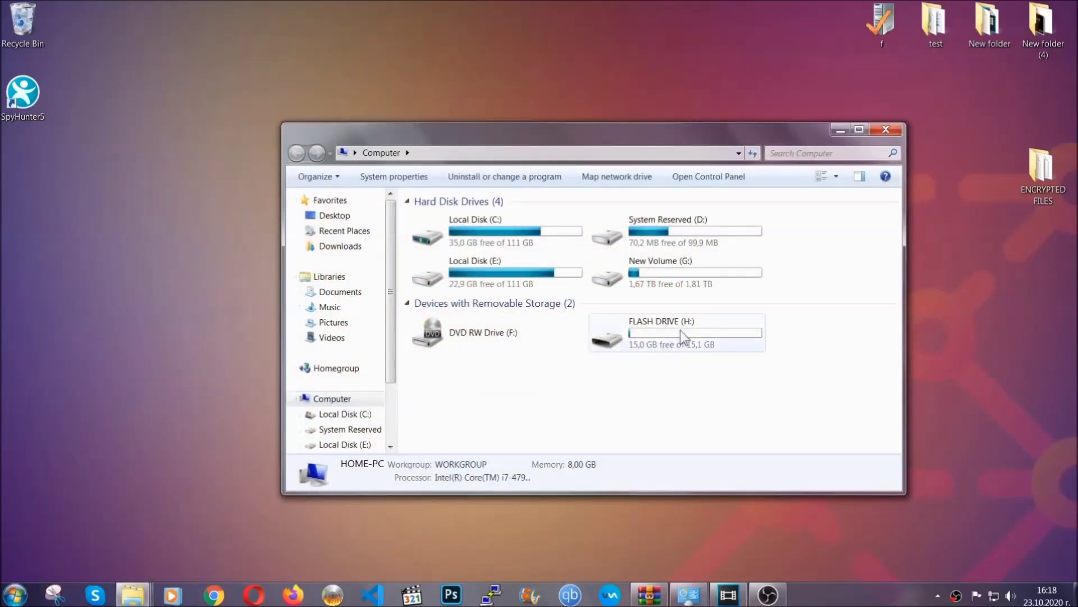
pyautogui.doubleClick(680, 329)
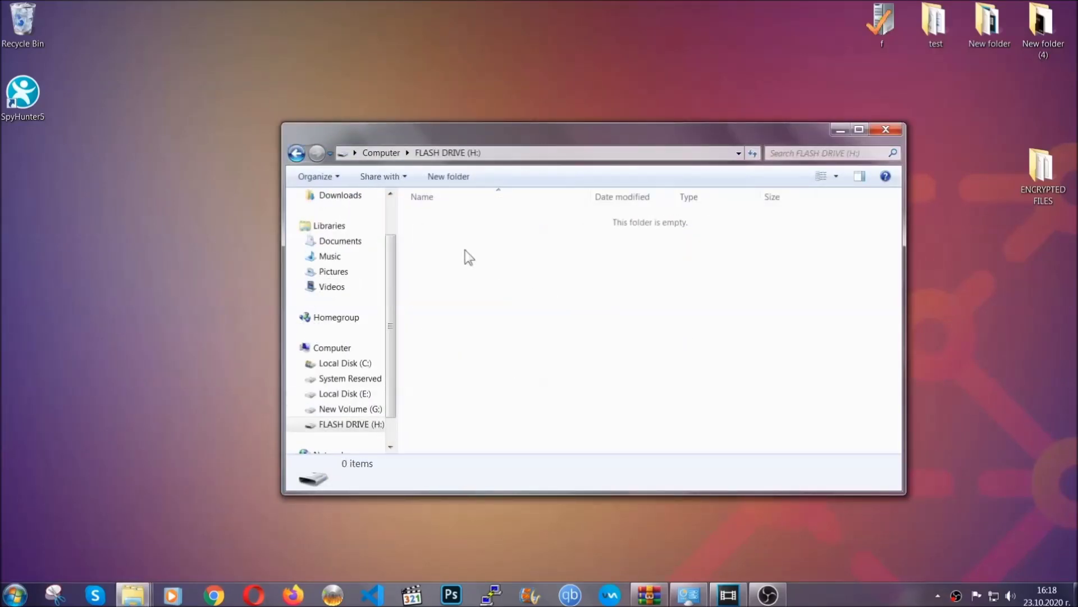
pyautogui.rightClick(465, 250)
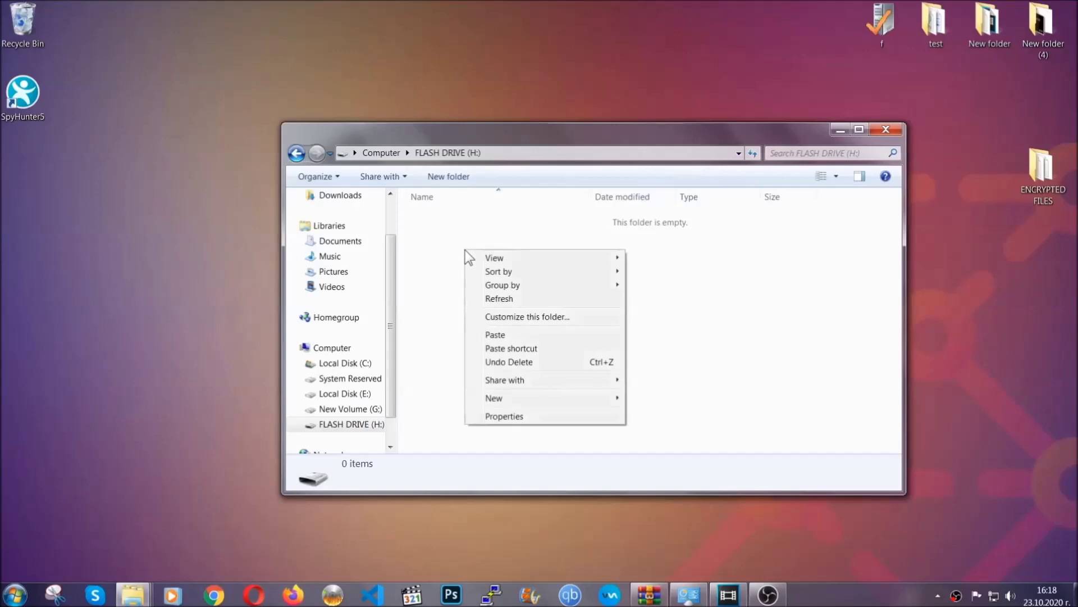
pyautogui.click(491, 335)
pyautogui.click(491, 336)
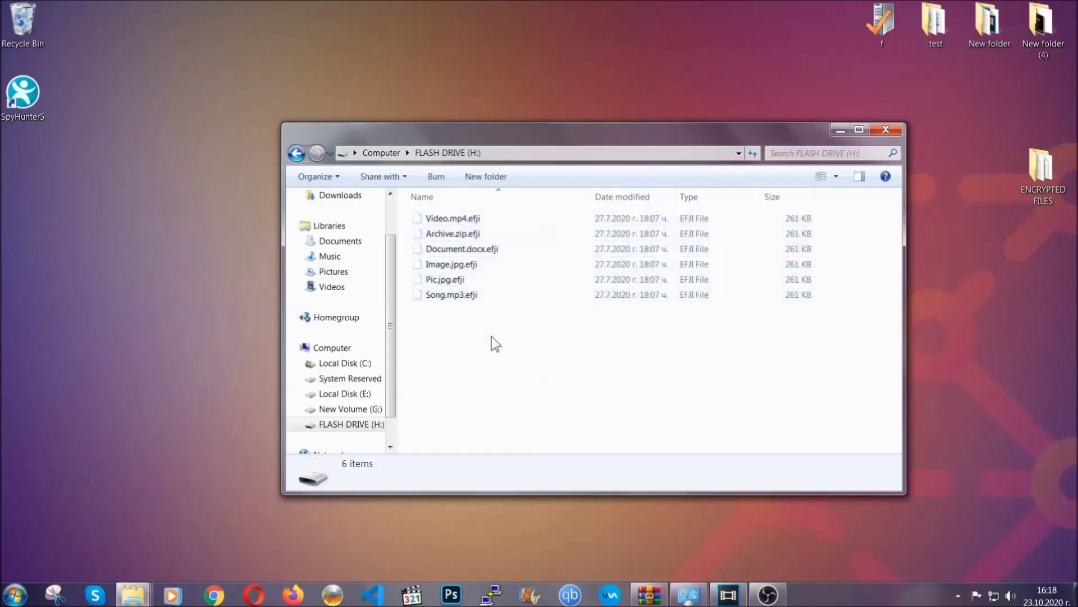
pyautogui.click(886, 129)
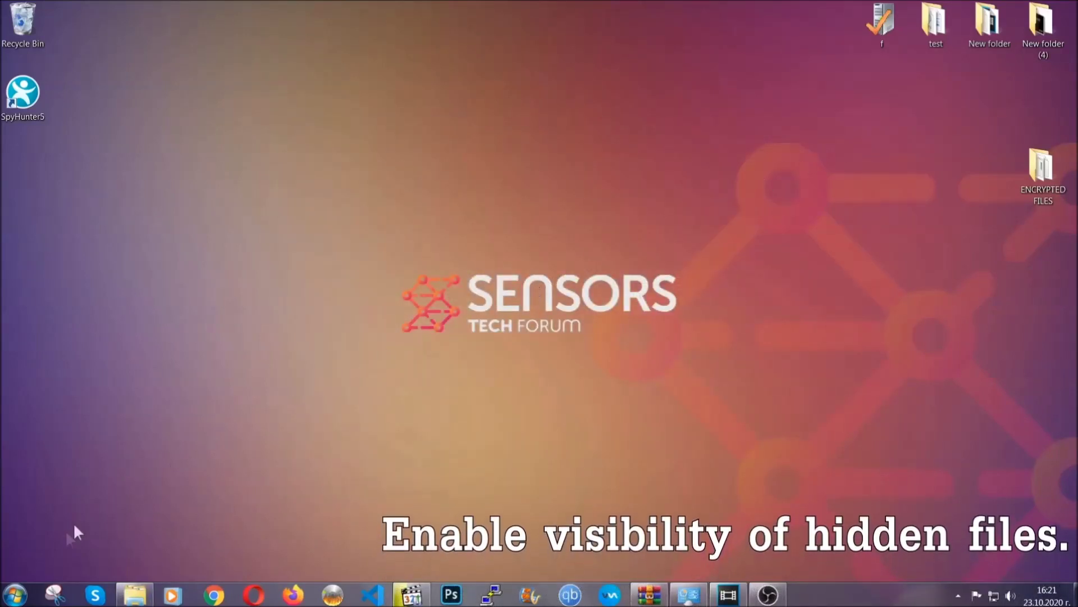
# Find the 'hidden files and folders' setting and turn on Show hidden files, folders, and drives.
pyautogui.click(15, 594)
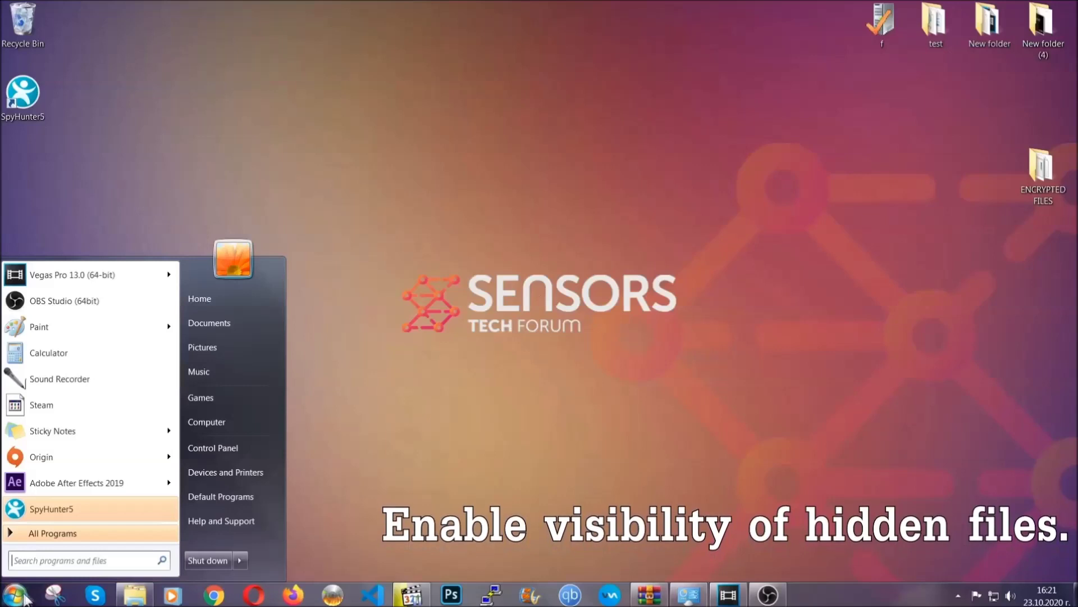
pyautogui.click(47, 555)
pyautogui.write('showh')
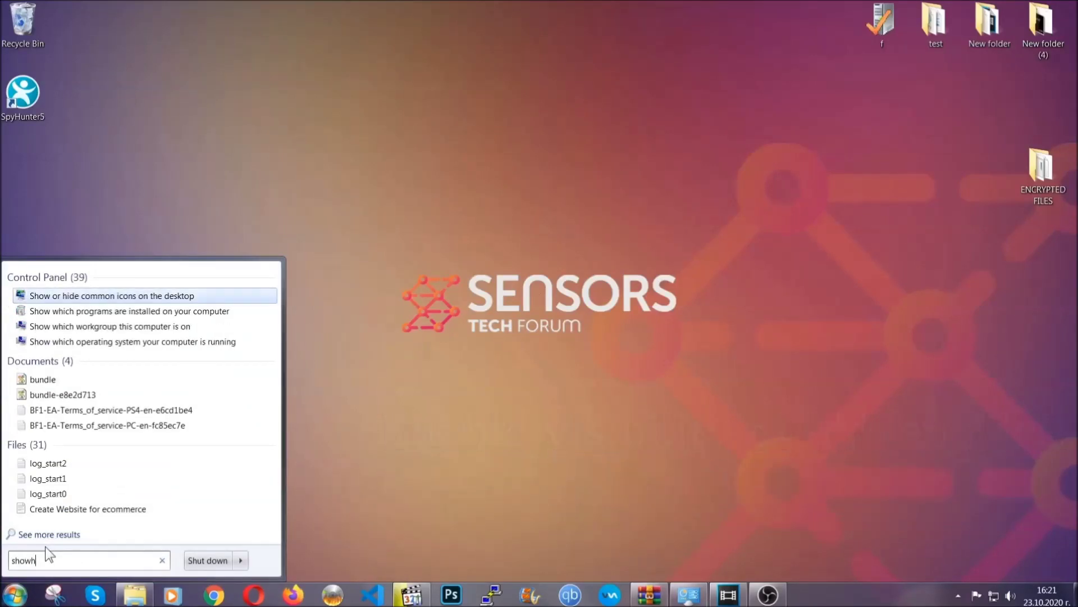
pyautogui.press('BackSpace')
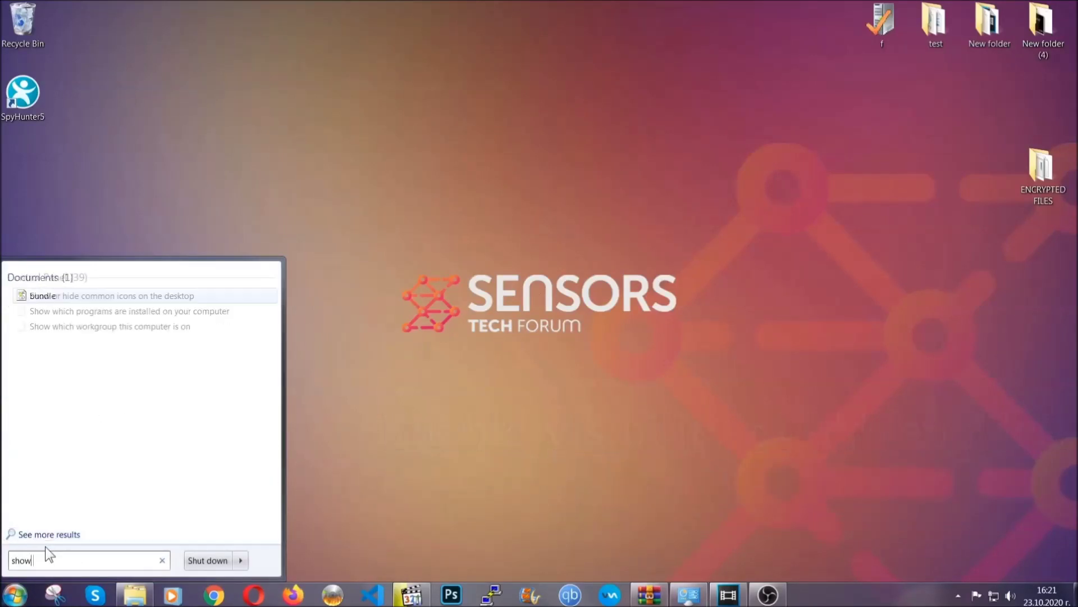
pyautogui.write('hidden files and folders')
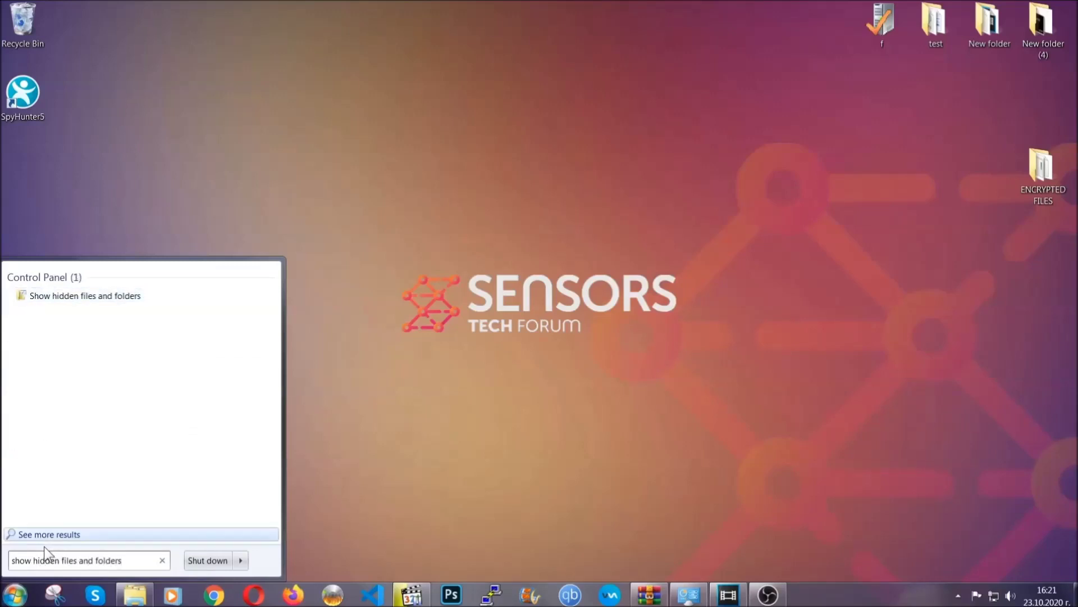
pyautogui.click(128, 298)
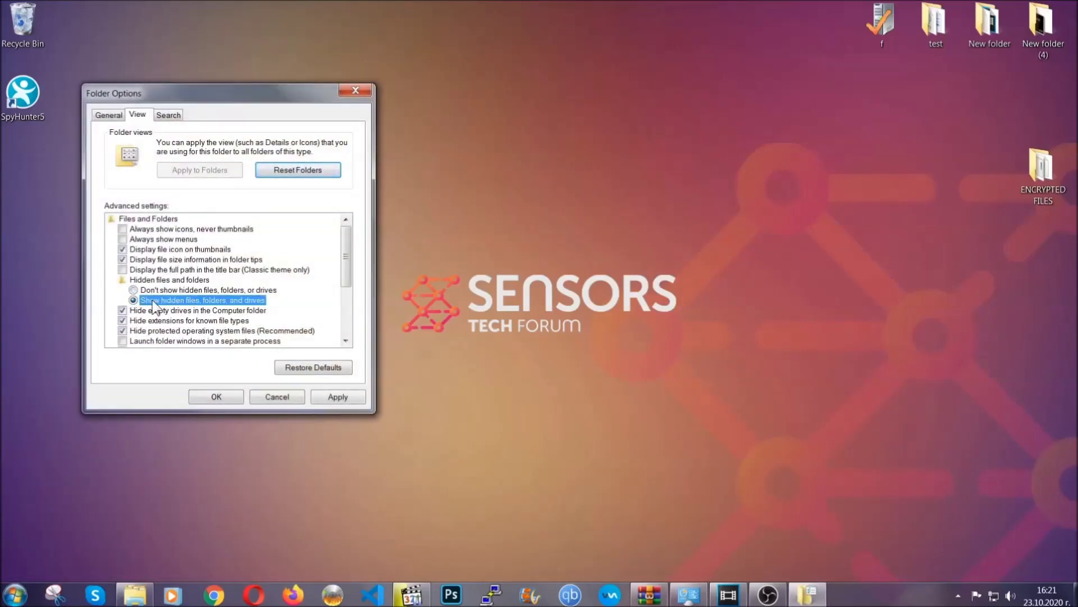
pyautogui.click(334, 400)
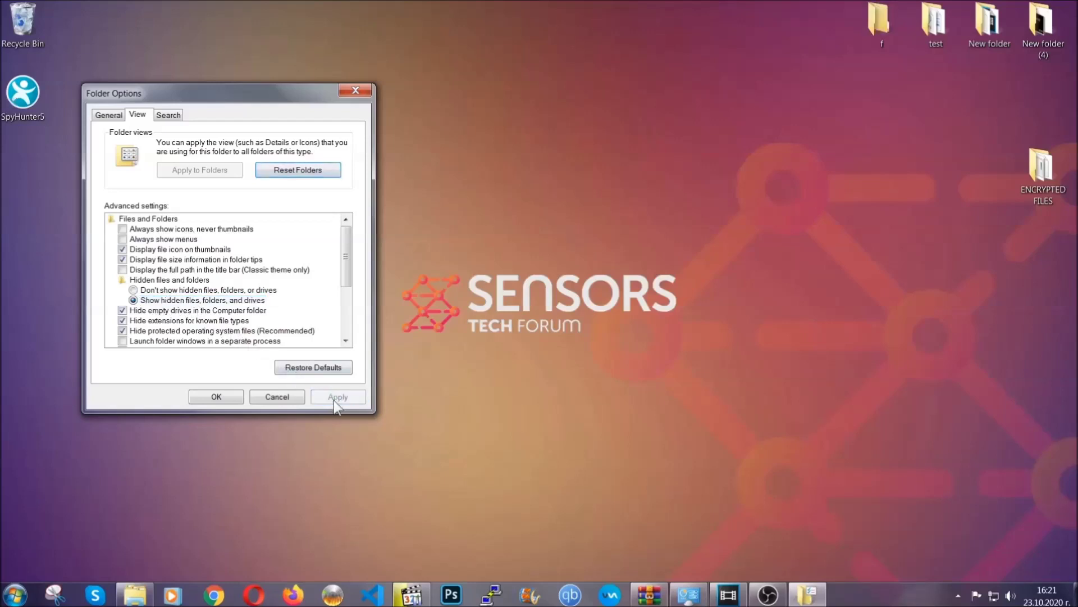
pyautogui.click(210, 397)
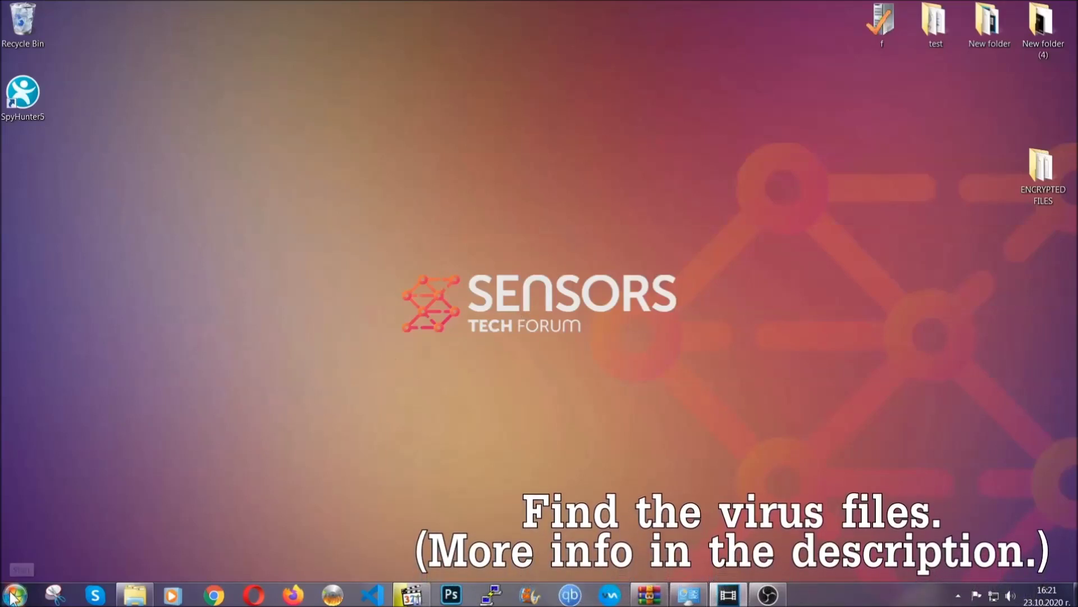
pyautogui.press('super')
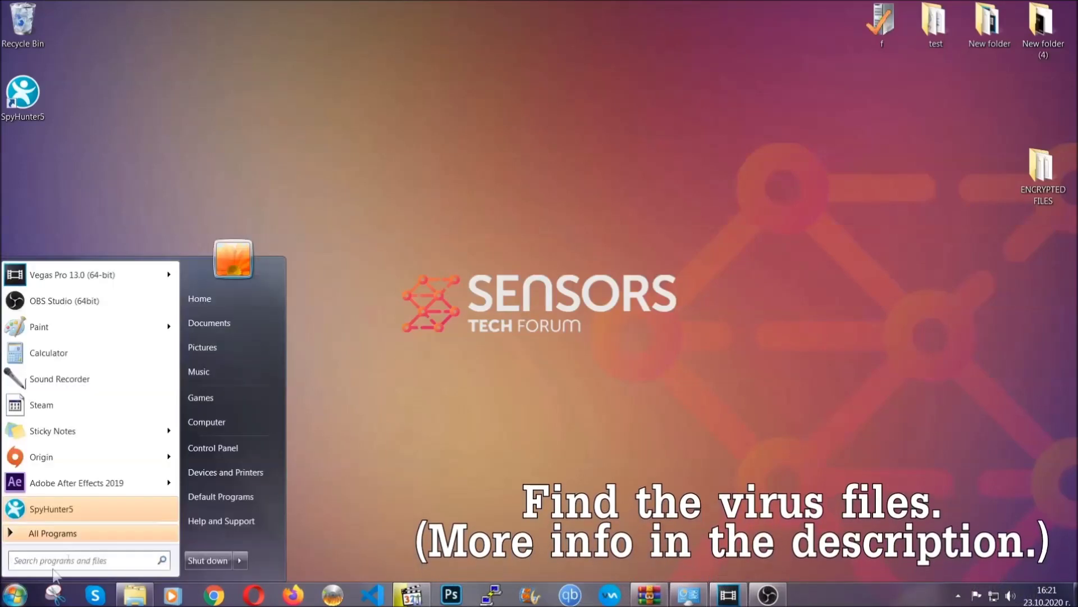
# Search the whole computer for 'fileextension:exe Example Vir'.
pyautogui.click(221, 420)
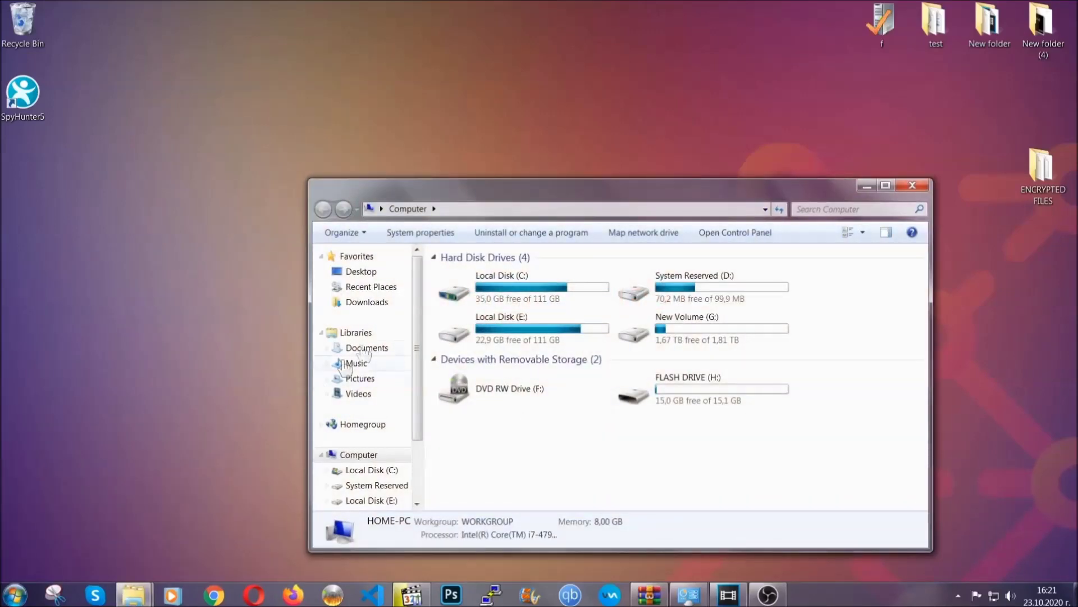
pyautogui.moveTo(585, 198); pyautogui.dragTo(514, 149)
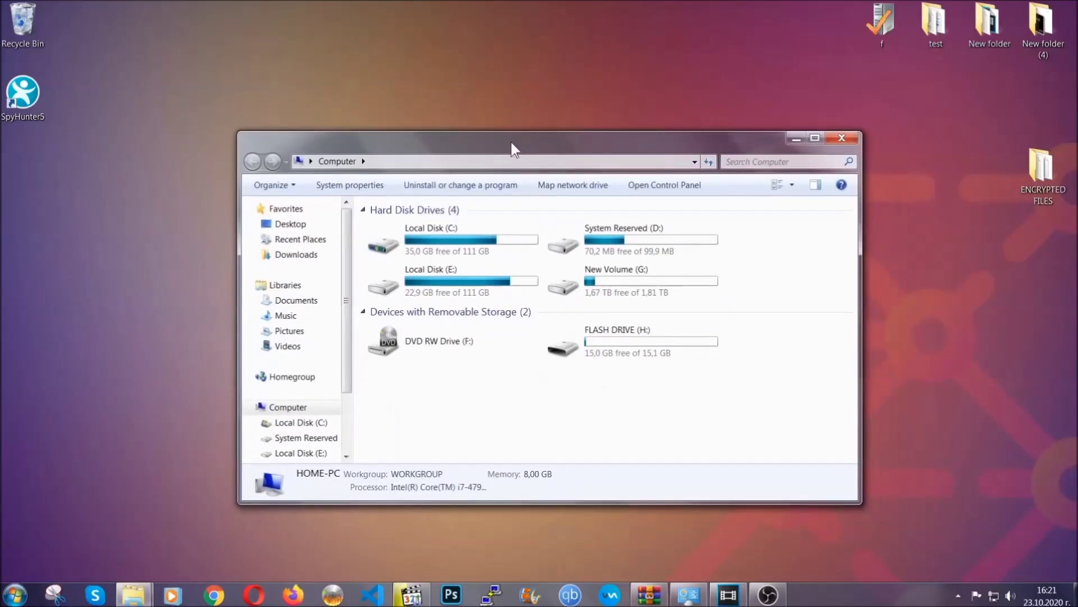
pyautogui.click(733, 162)
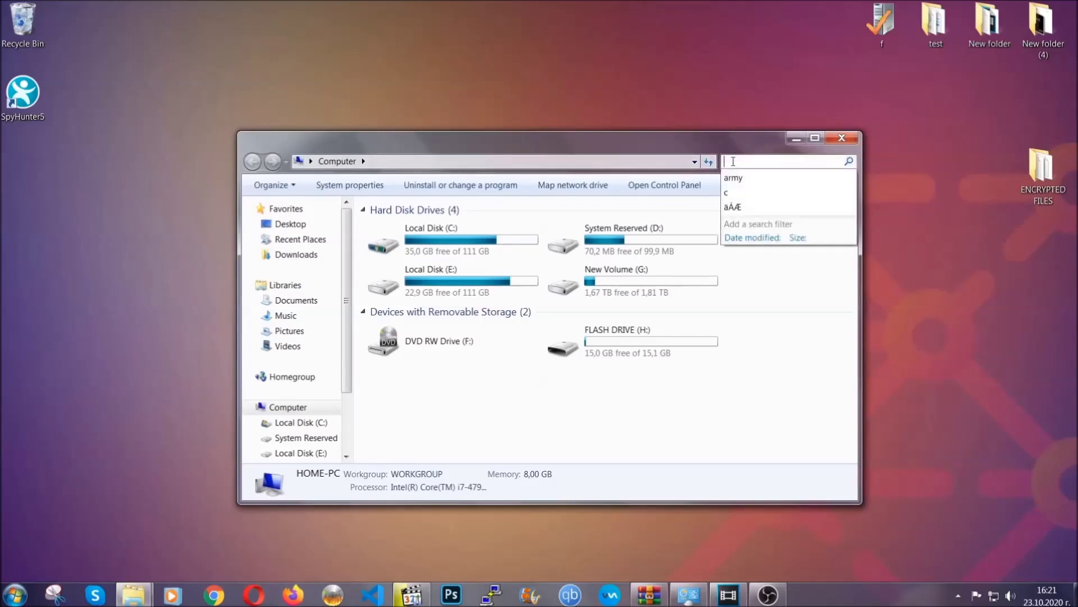
pyautogui.write('file')
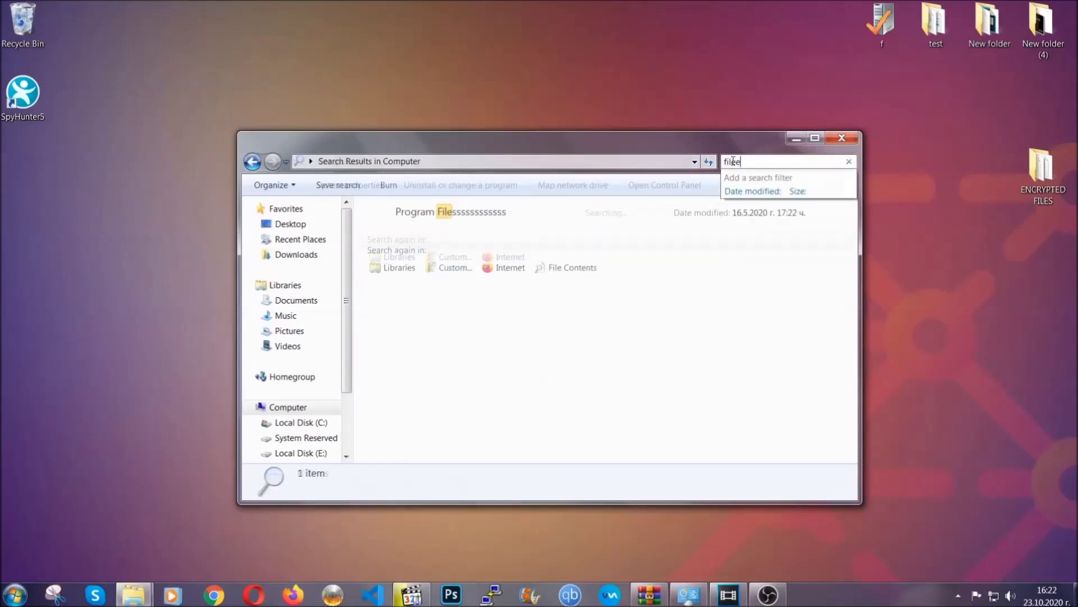
pyautogui.write('extension:exe ')
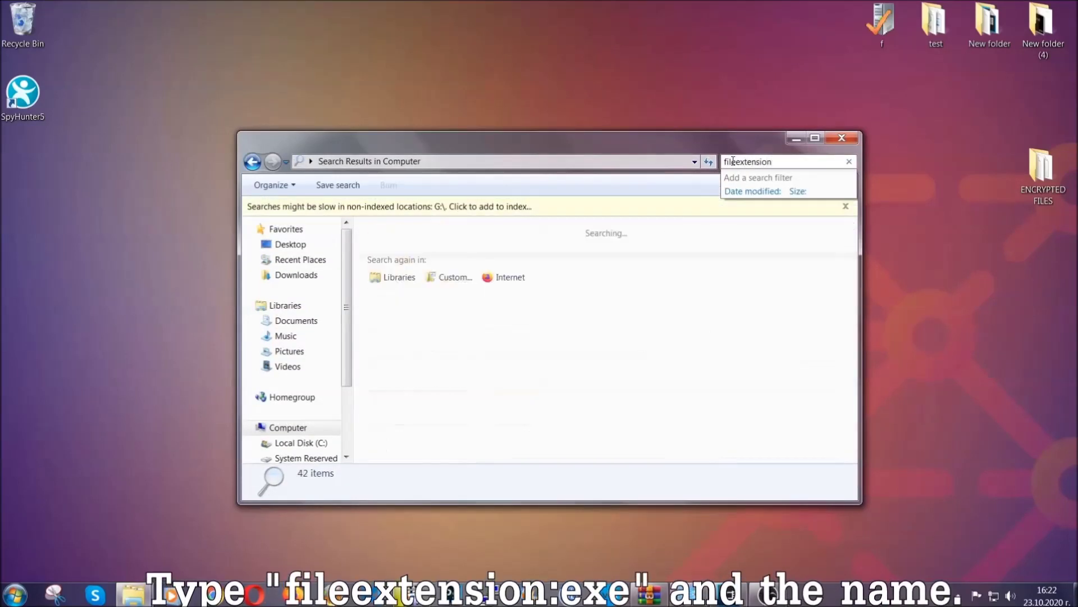
pyautogui.write('E')
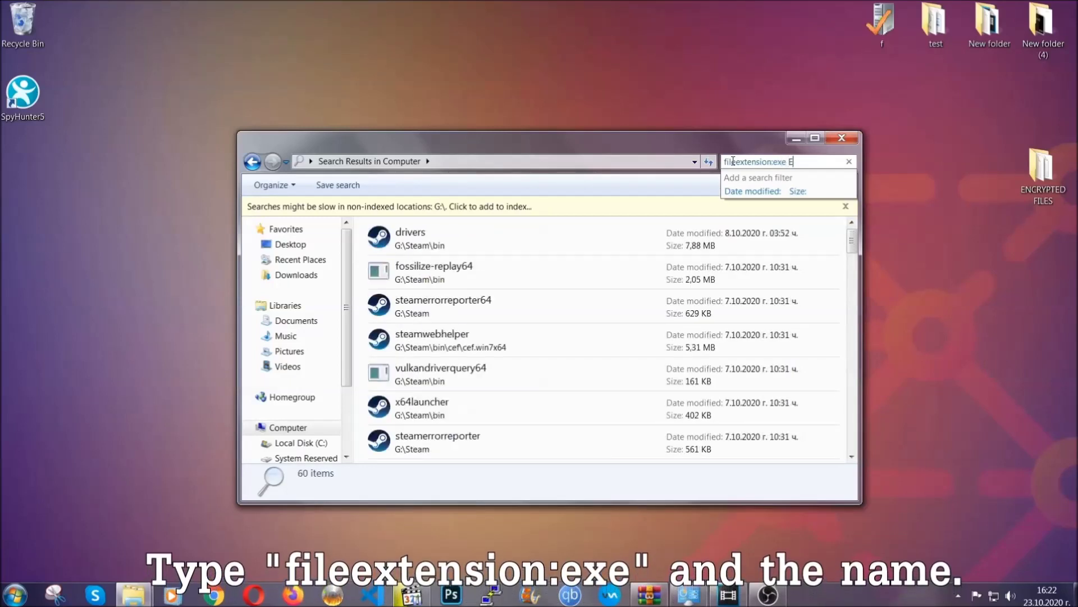
pyautogui.write('xample Virus Name')
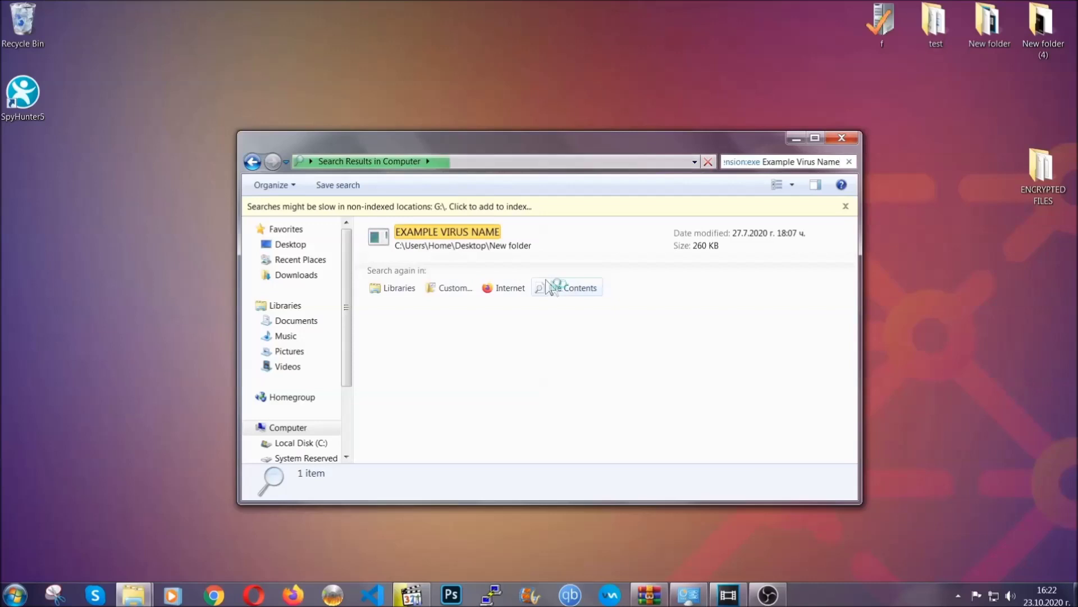
# Delete the EXAMPLE VIRUS NAME file to the Recycle Bin and close Explorer.
pyautogui.click(470, 230)
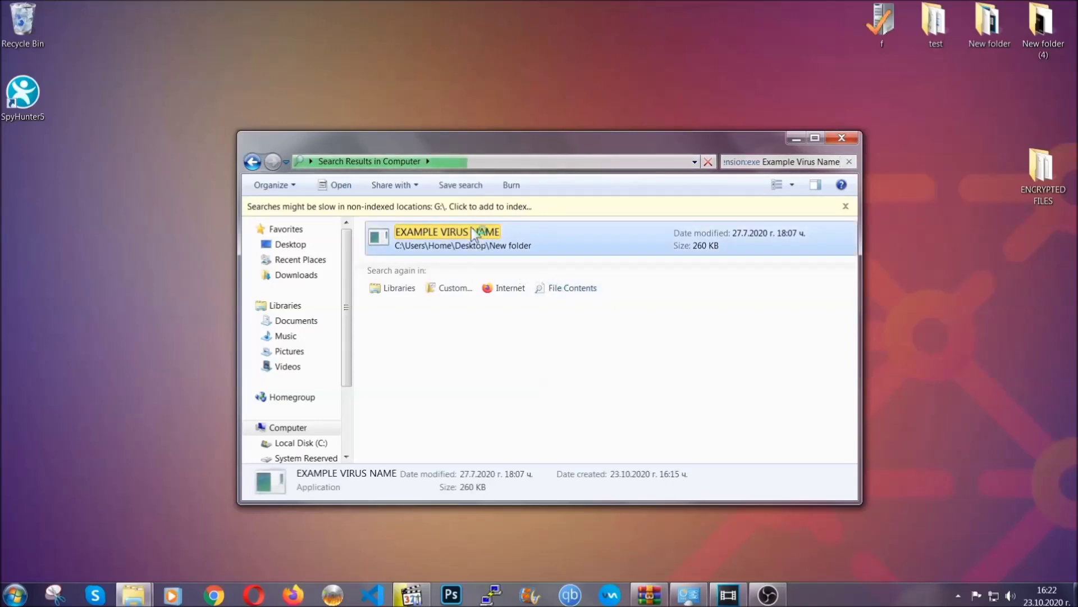
pyautogui.rightClick(475, 236)
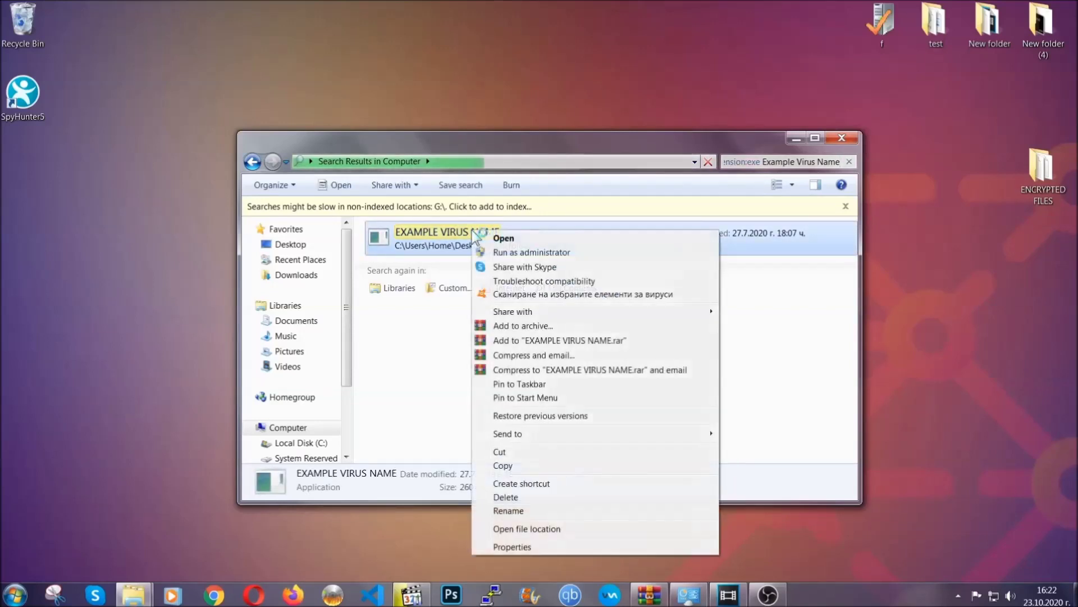
pyautogui.click(520, 497)
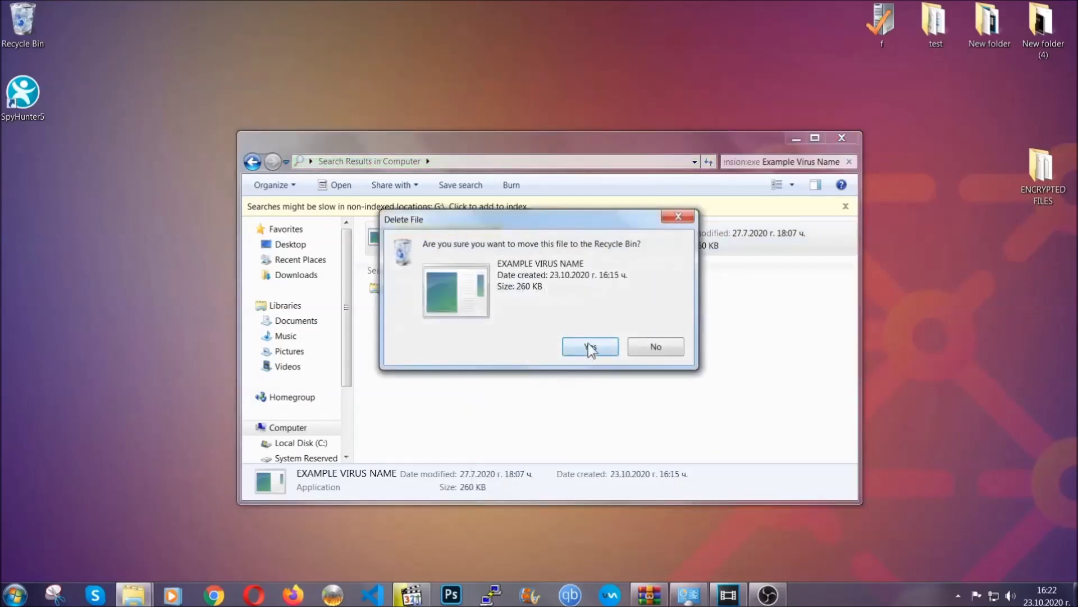
pyautogui.click(590, 347)
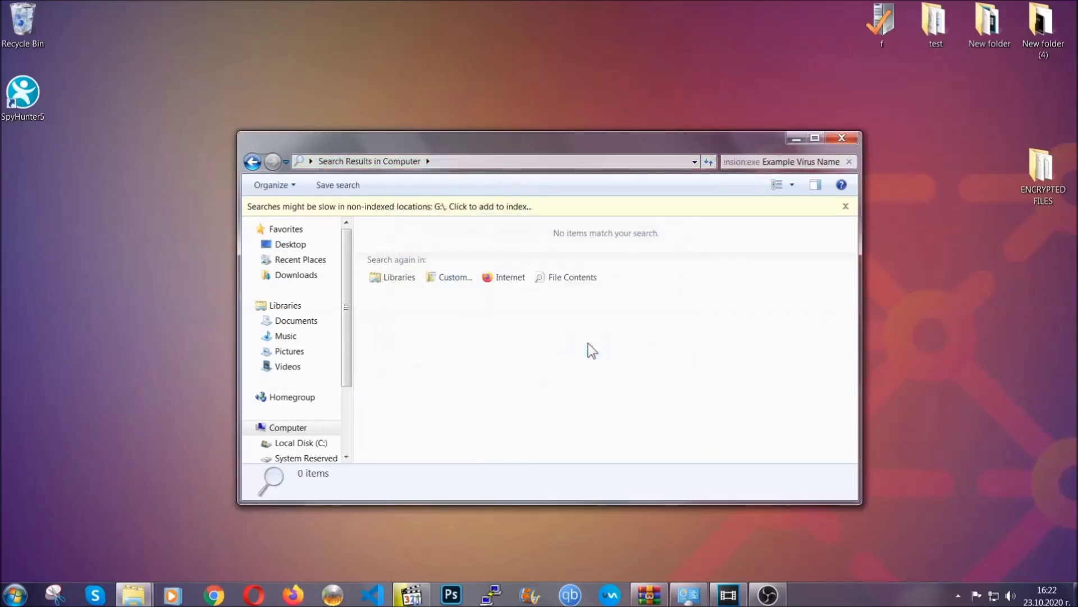
pyautogui.click(843, 138)
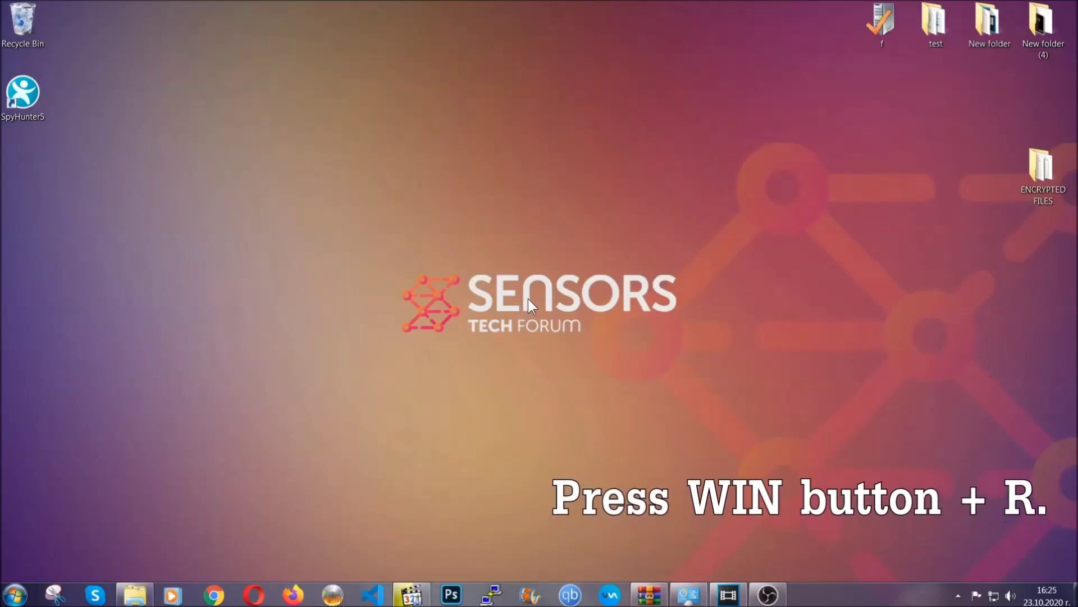
# Run REGEDIT from the Win+R Run dialog in place of the old cmd entry.
pyautogui.press('super+r')
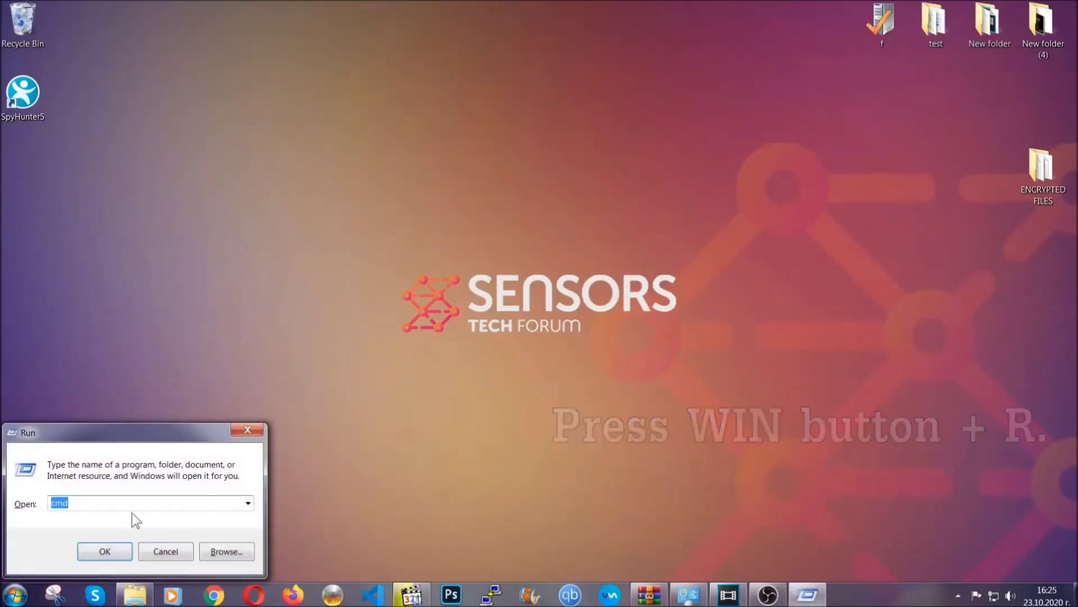
pyautogui.click(112, 507)
pyautogui.moveTo(101, 511); pyautogui.dragTo(14, 508)
pyautogui.write('REGEDIT')
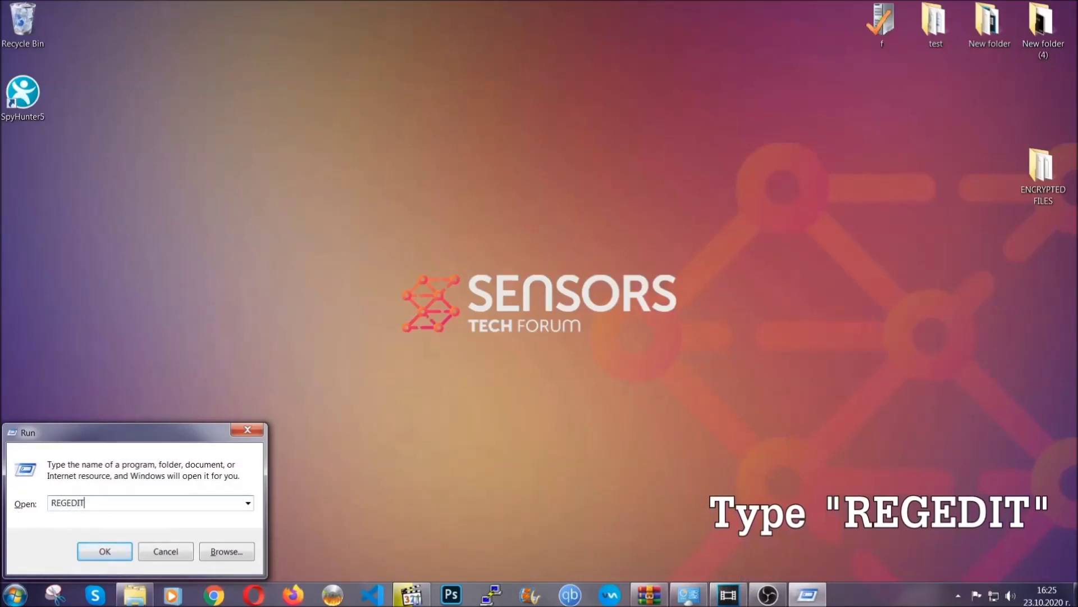
pyautogui.click(92, 548)
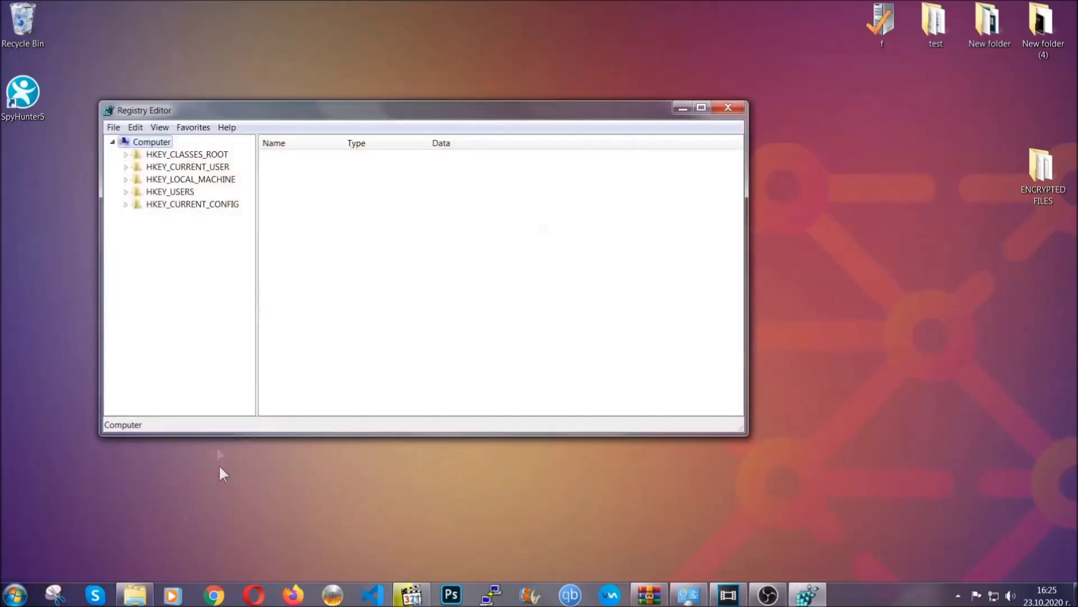
# Export the entire registry as BACKUP to the Desktop.
pyautogui.click(114, 127)
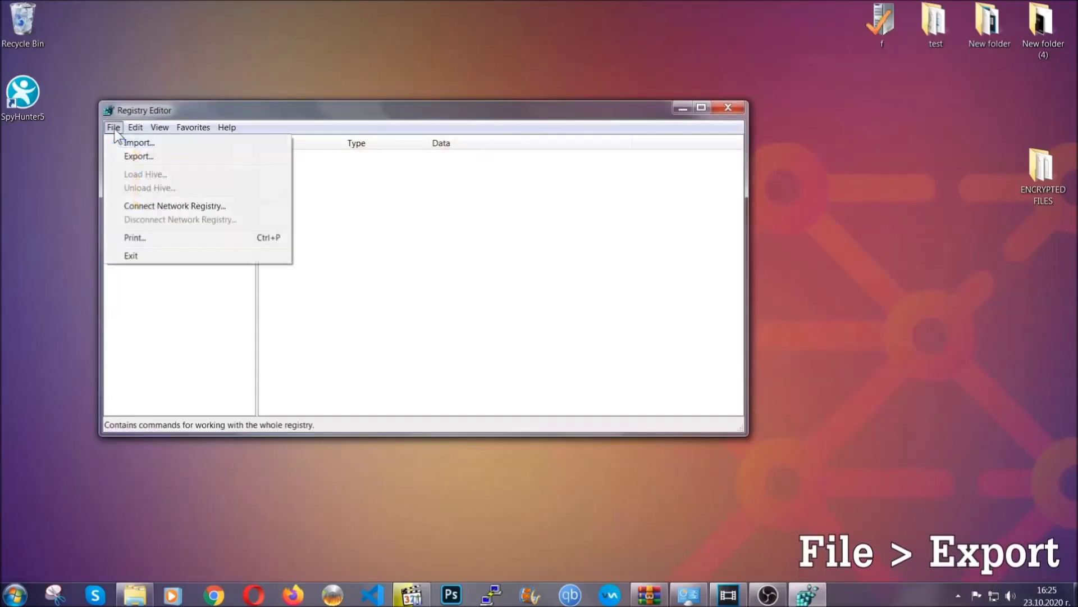
pyautogui.click(140, 155)
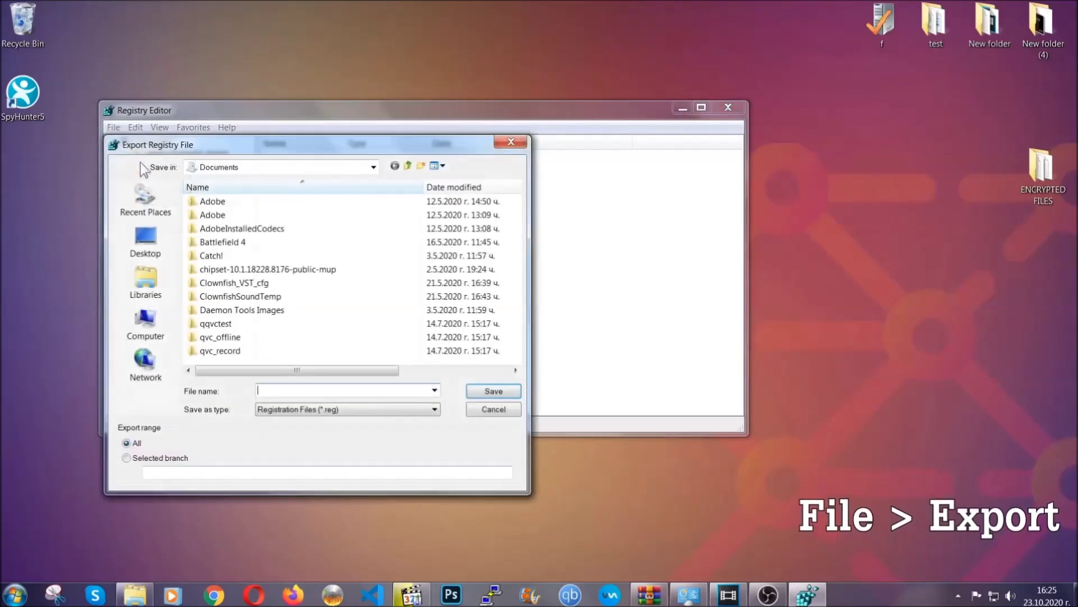
pyautogui.click(142, 238)
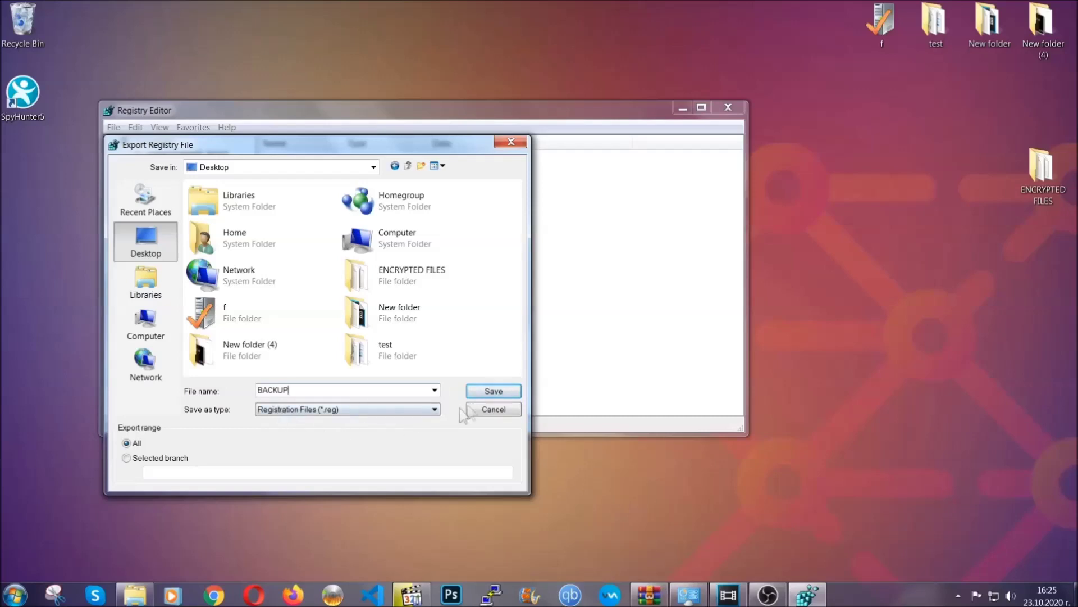
pyautogui.click(486, 393)
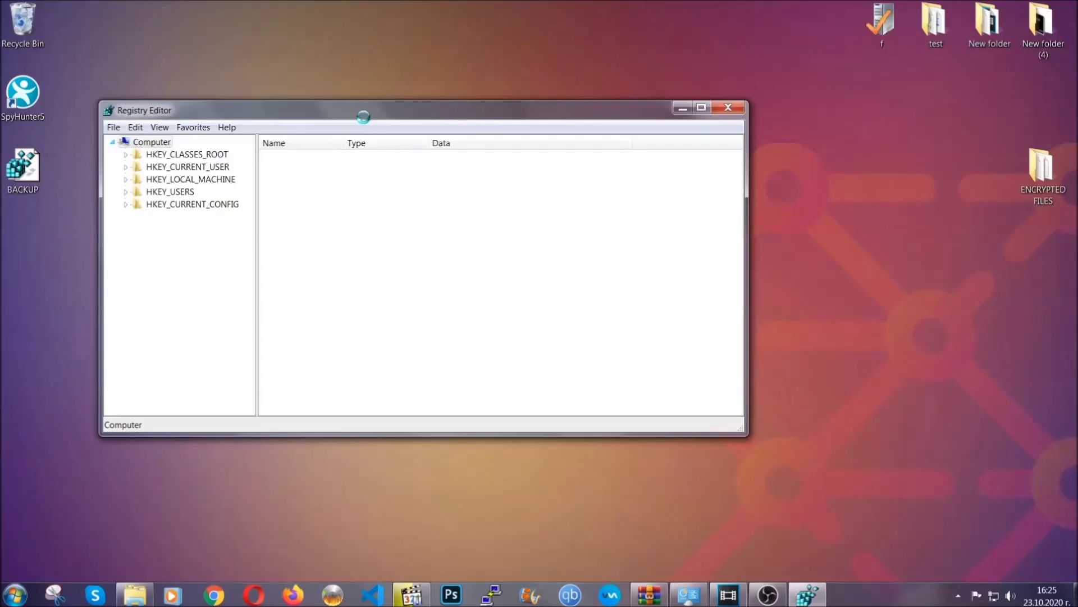
pyautogui.moveTo(363, 117); pyautogui.dragTo(470, 151)
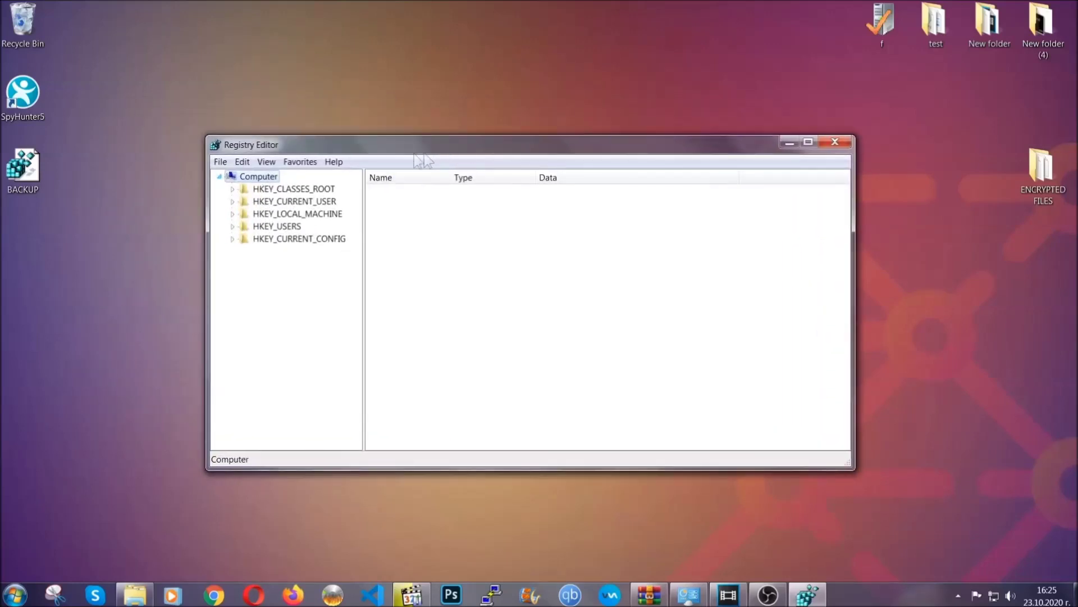
pyautogui.click(220, 162)
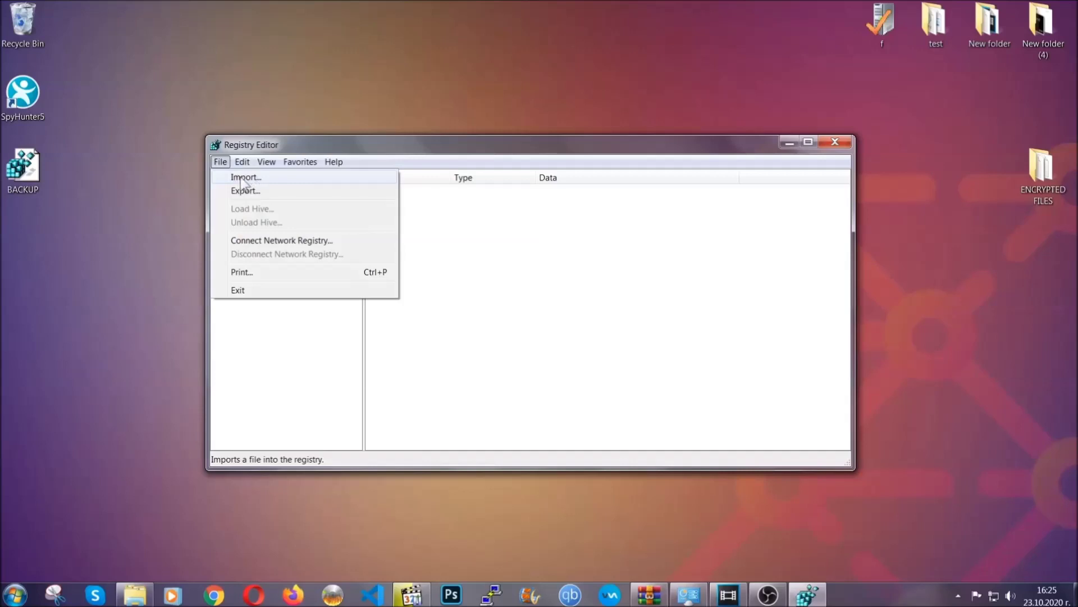
pyautogui.click(221, 163)
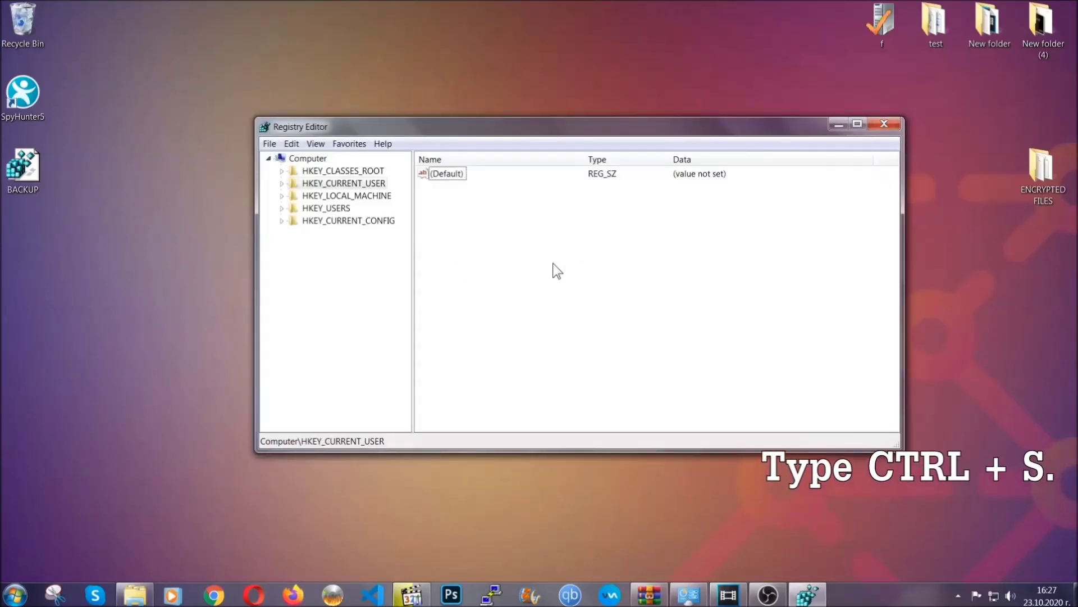
# Search the registry for RunOnce and show the values of the Run startup key.
pyautogui.hotkey('ctrl', 'f')
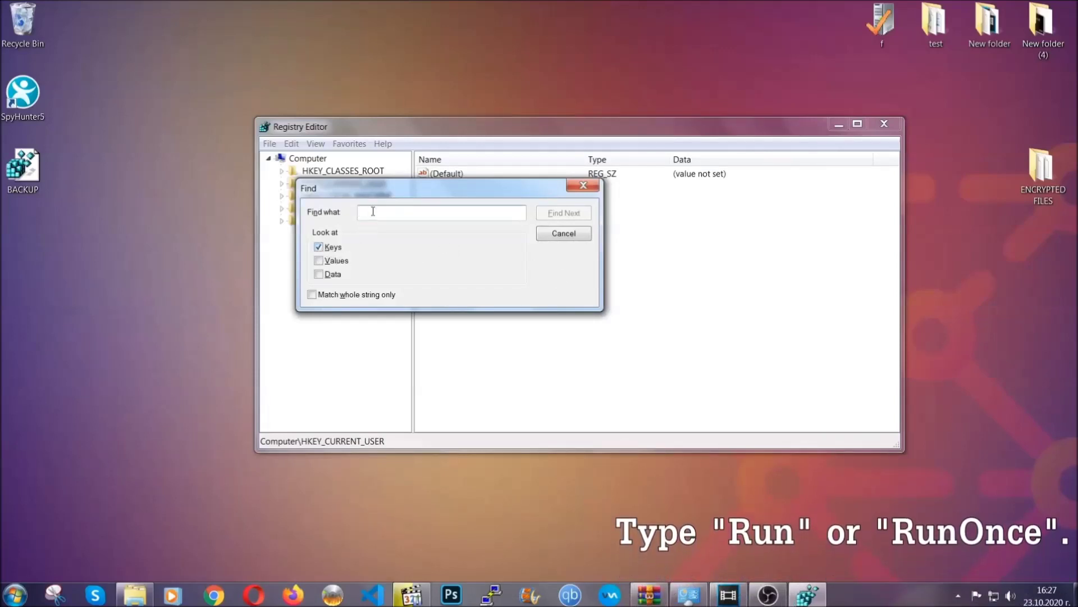
pyautogui.write('RunO')
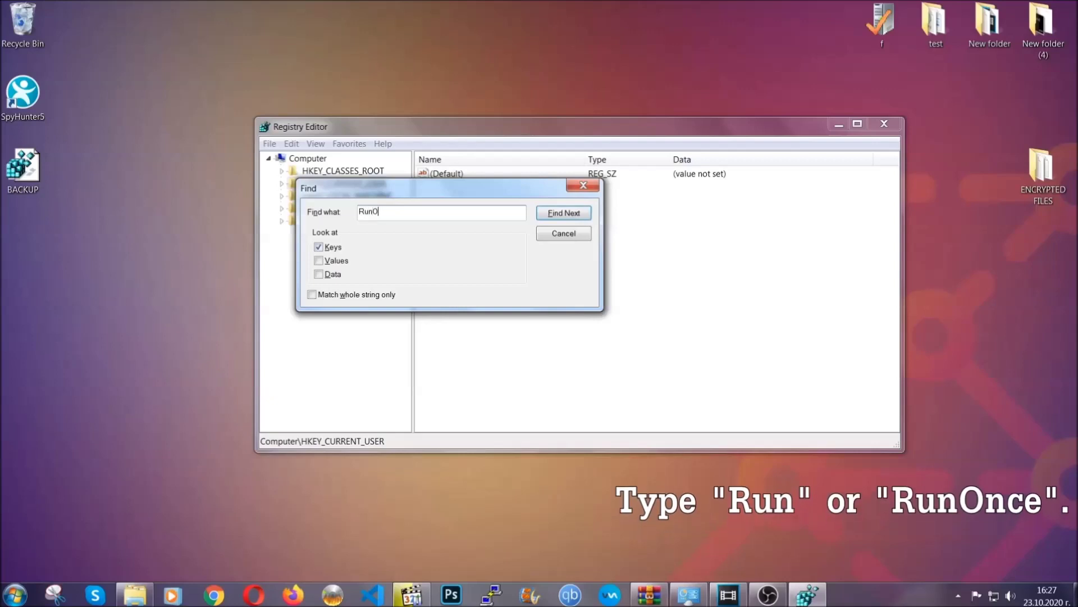
pyautogui.write('nce')
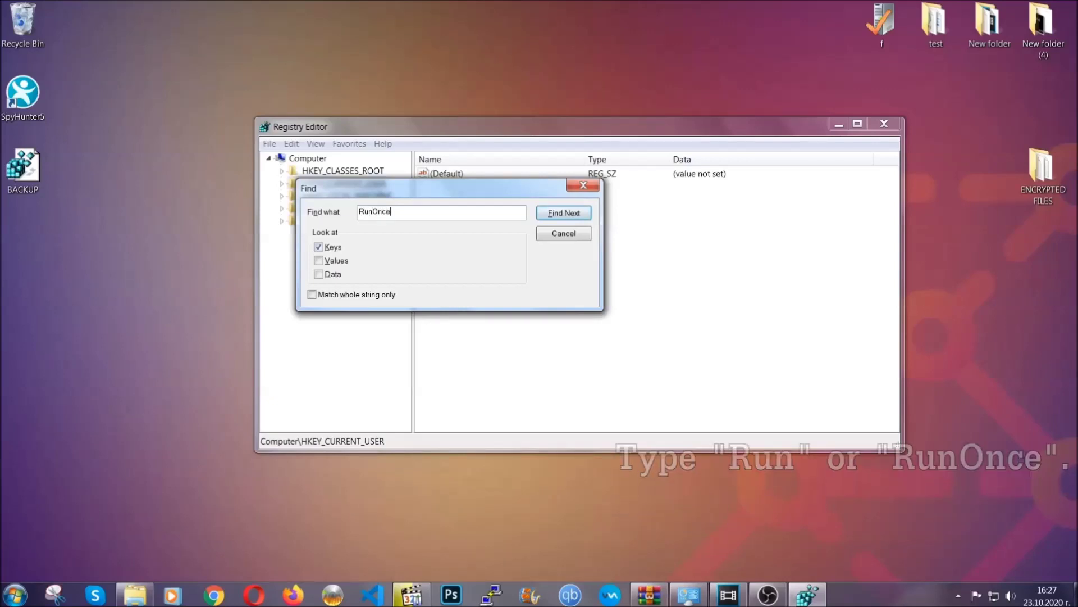
pyautogui.click(577, 215)
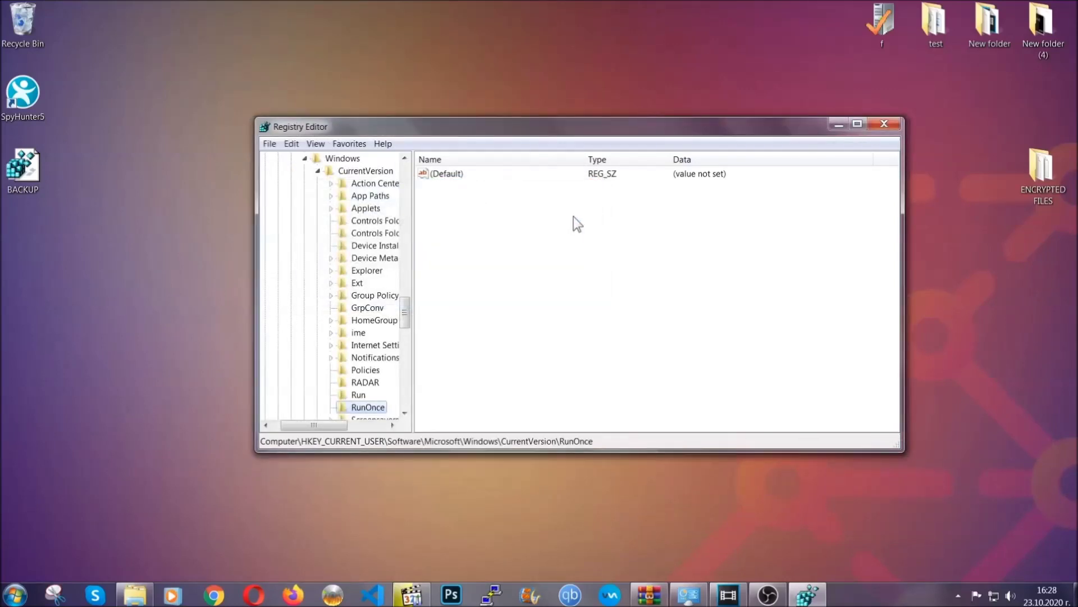
pyautogui.moveTo(410, 305); pyautogui.dragTo(406, 322)
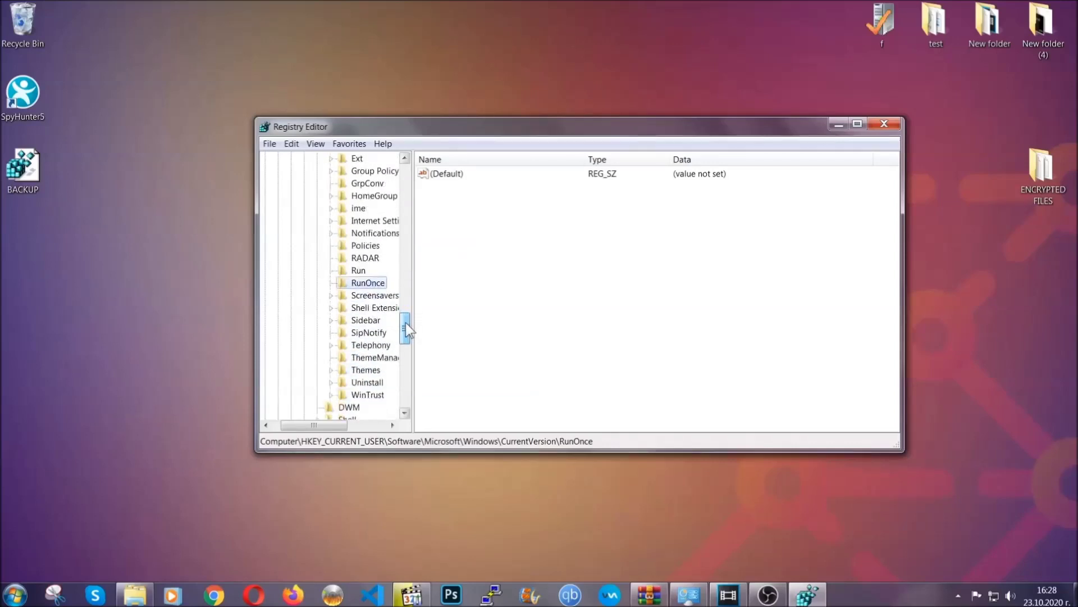
pyautogui.click(358, 270)
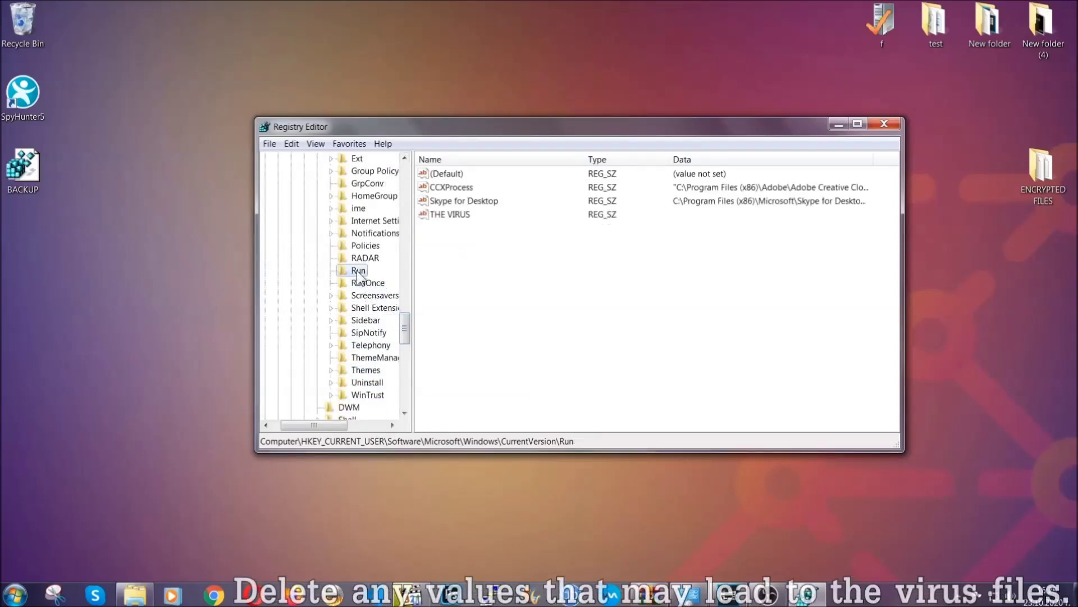
# Delete the THE VIRUS value from the Run key and confirm.
pyautogui.click(442, 216)
pyautogui.rightClick(443, 216)
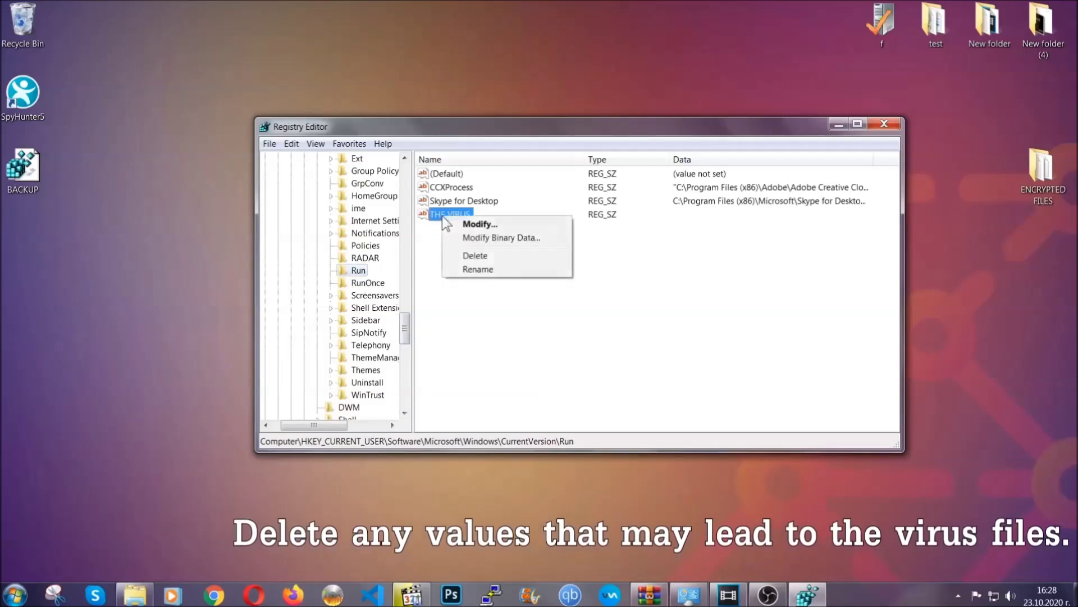
pyautogui.click(463, 256)
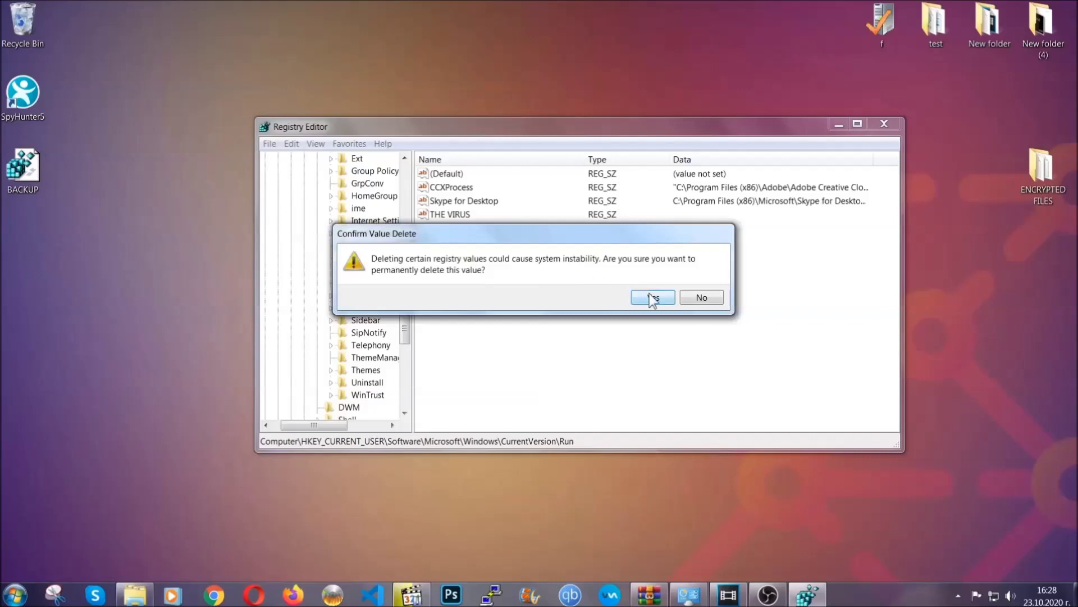
pyautogui.click(652, 298)
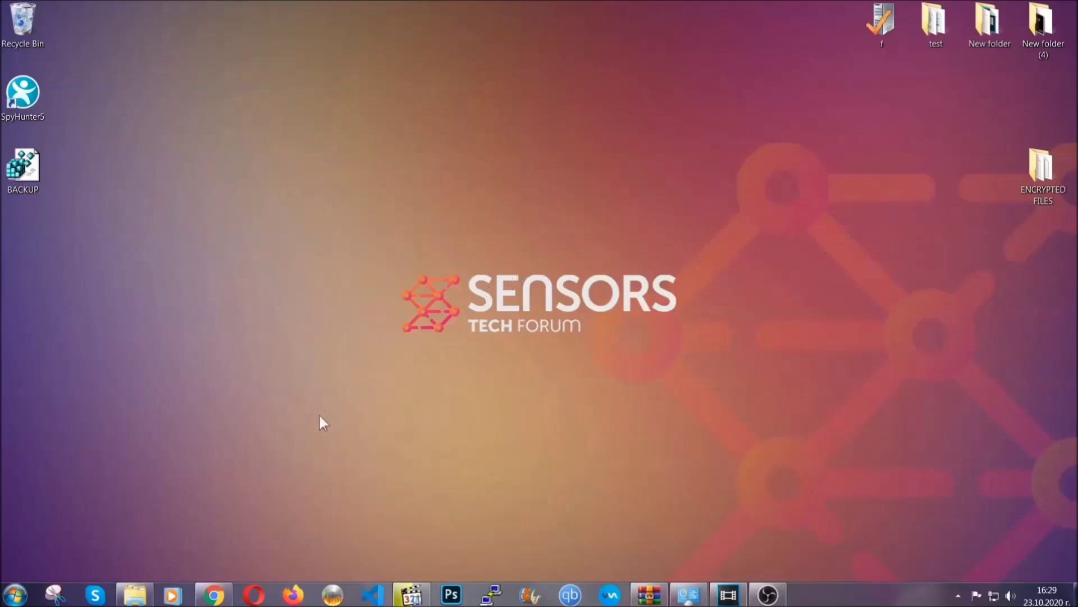
# Bring back Chrome showing the 'Decrypt (Recover) Files Encrypted by Ransomware' article.
pyautogui.click(213, 595)
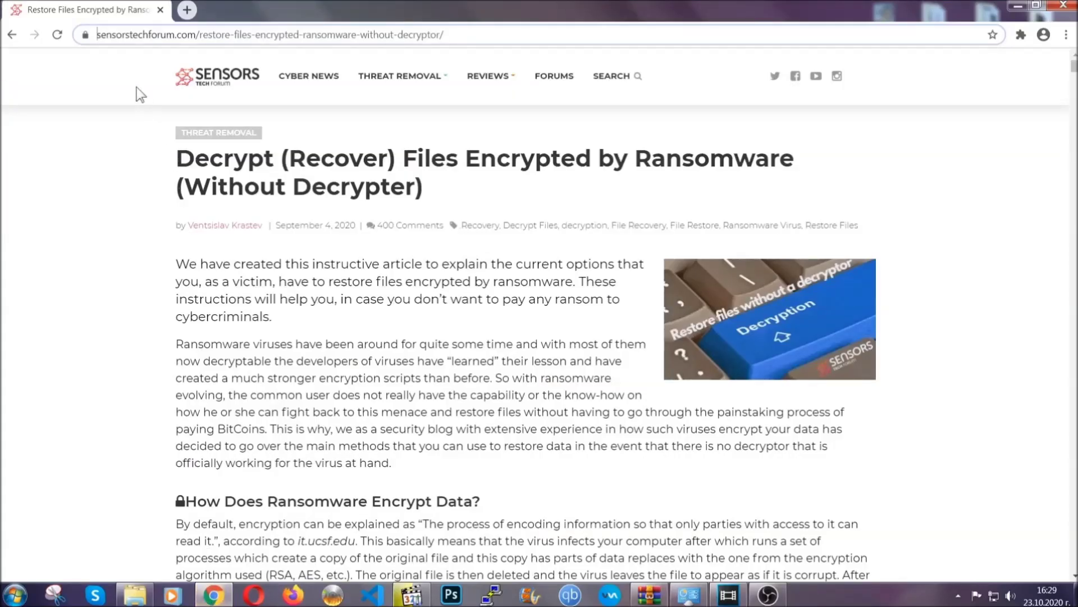
# Select the article's URL, then scroll down and expand 'Method 2 - Restore Data via Windows Backup'.
pyautogui.moveTo(97, 35); pyautogui.dragTo(486, 39)
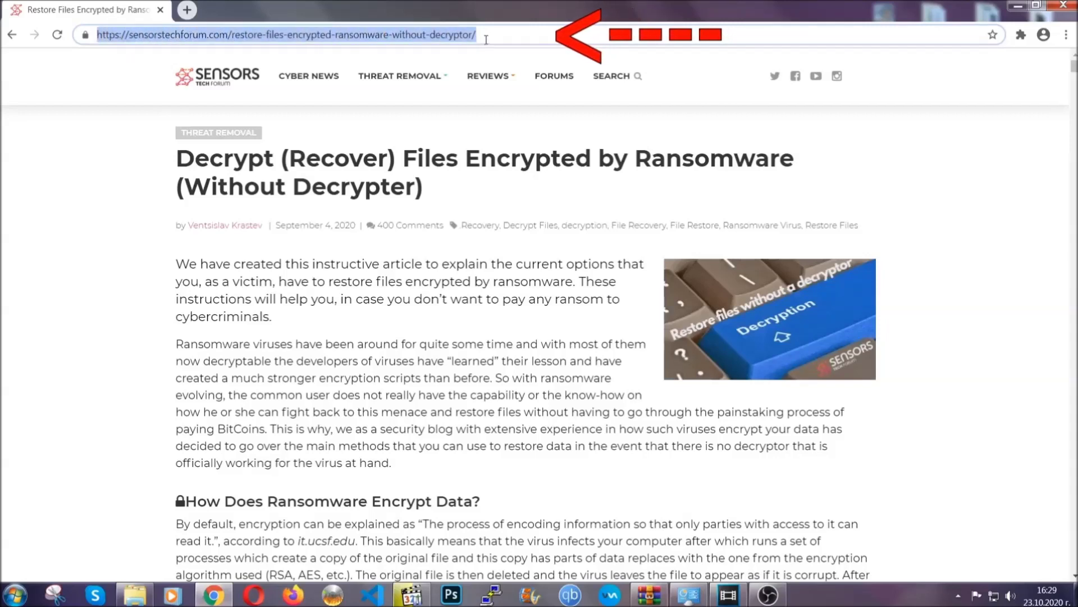
pyautogui.moveTo(487, 109)
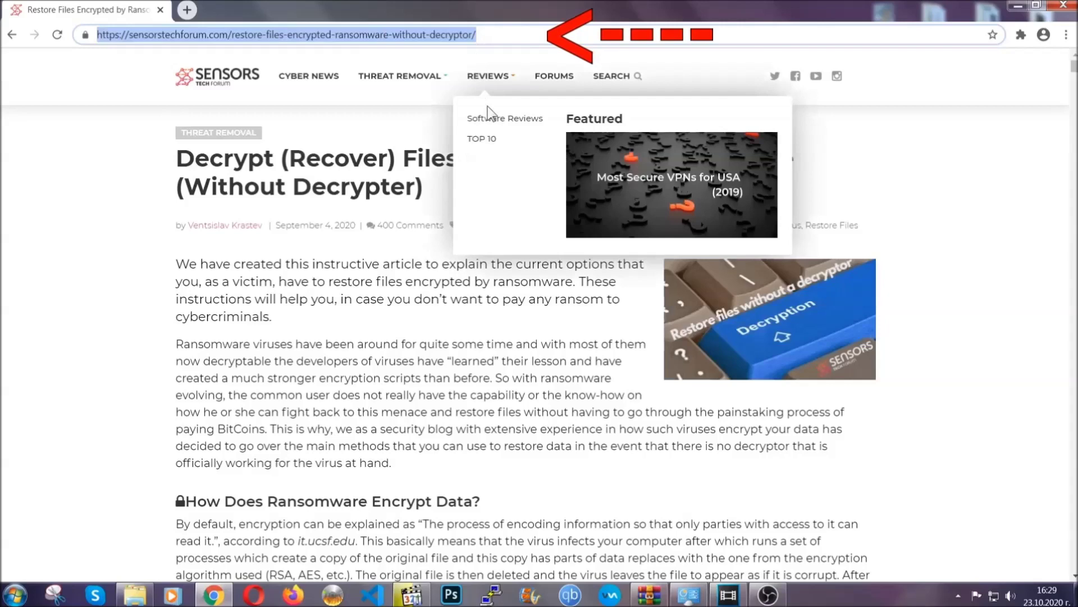
pyautogui.scroll(-5, 554, 307)
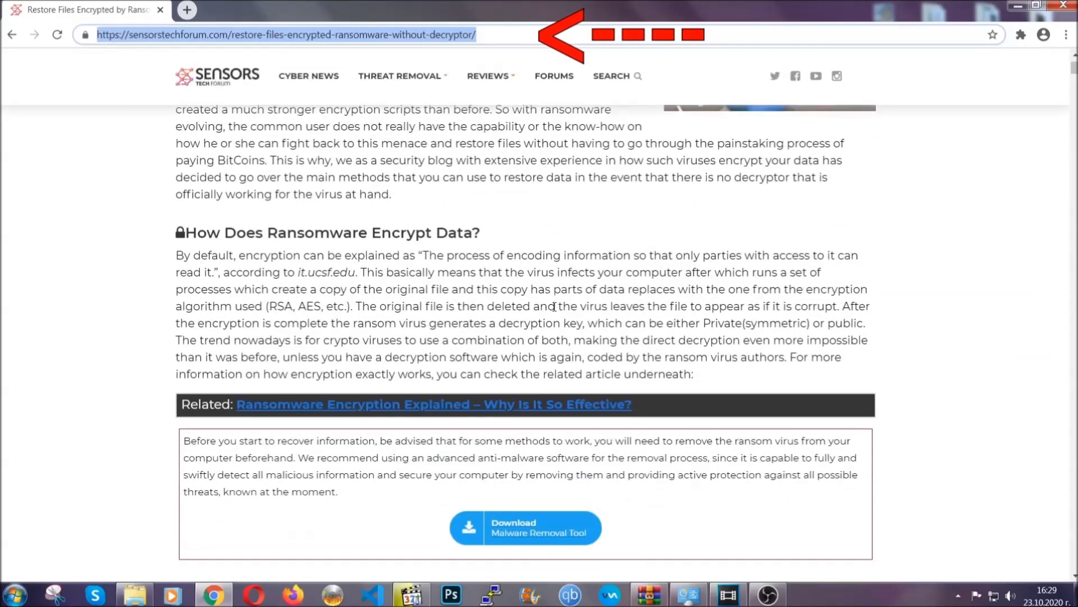
pyautogui.scroll(-6, 555, 307)
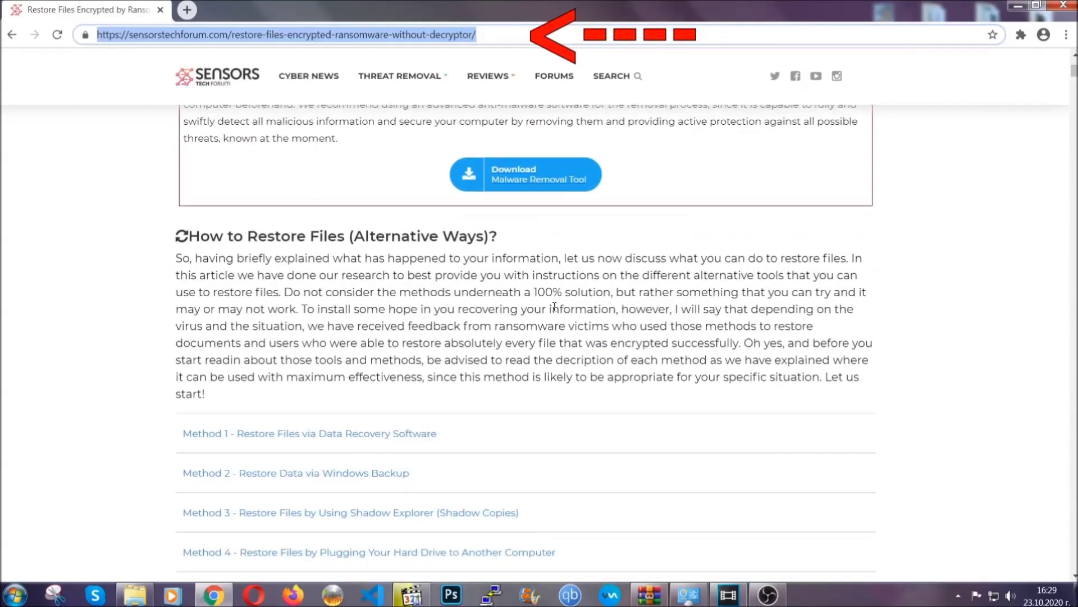
pyautogui.scroll(-1, 556, 307)
pyautogui.scroll(-3, 556, 311)
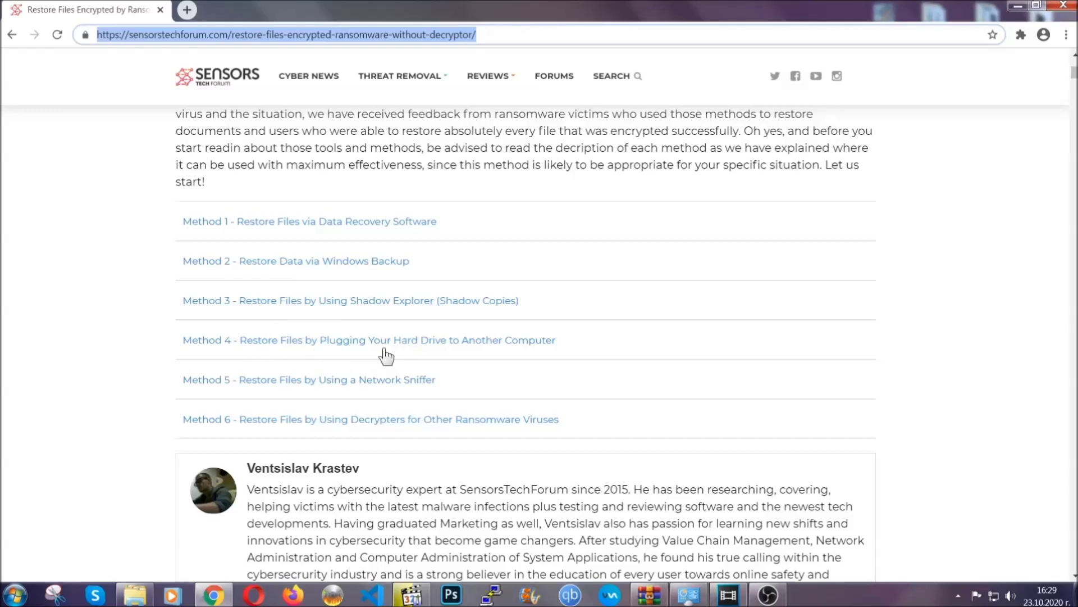
pyautogui.click(336, 261)
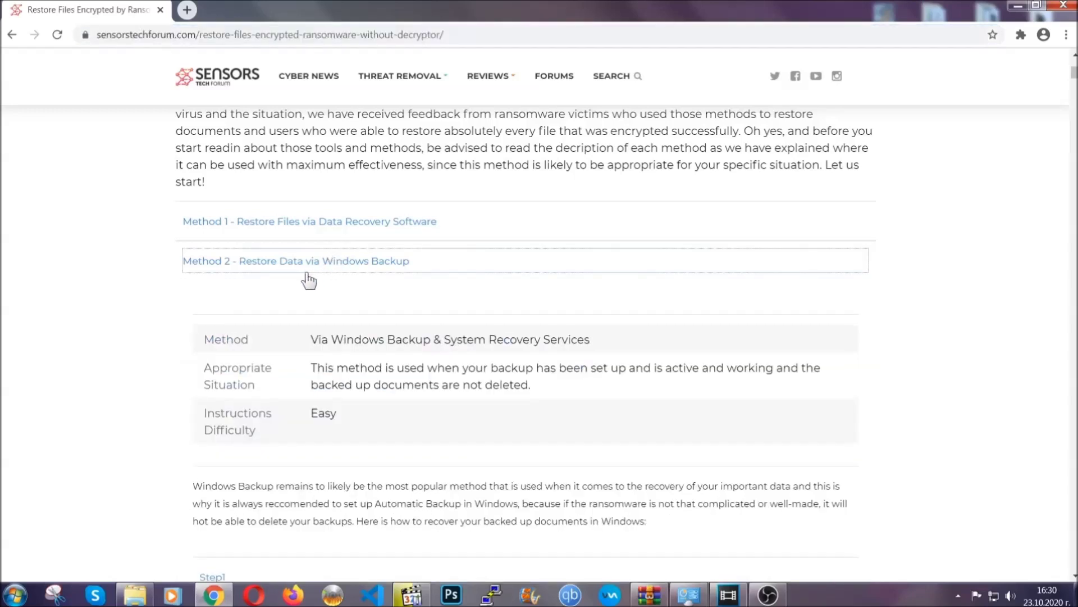
# Expand Step1, Step2 and Step3 of the Windows Backup method in the article.
pyautogui.moveTo(312, 335); pyautogui.dragTo(380, 419)
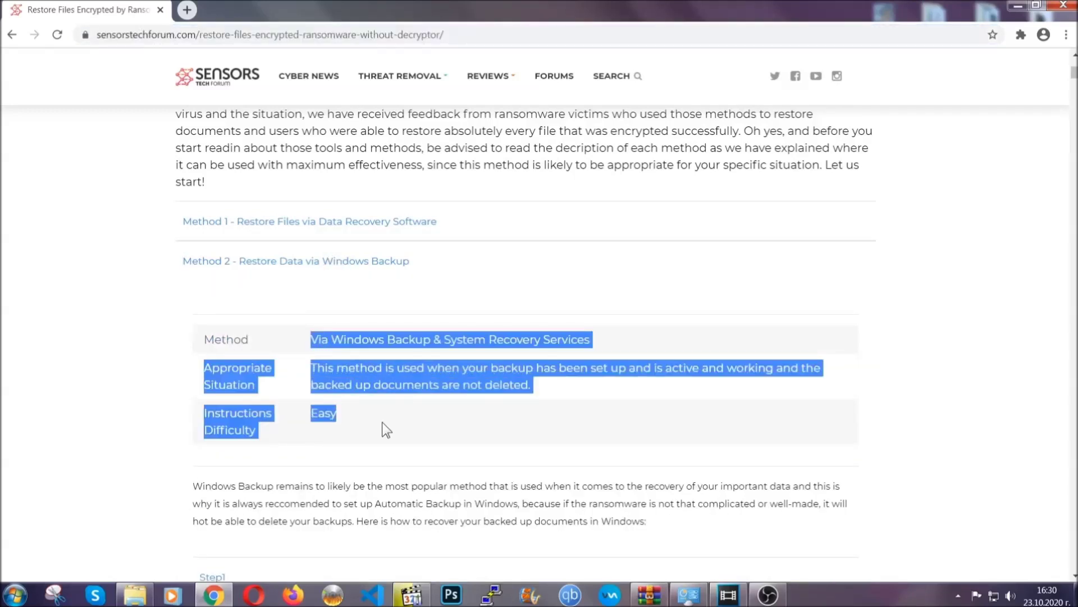
pyautogui.click(384, 421)
pyautogui.scroll(-3, 385, 419)
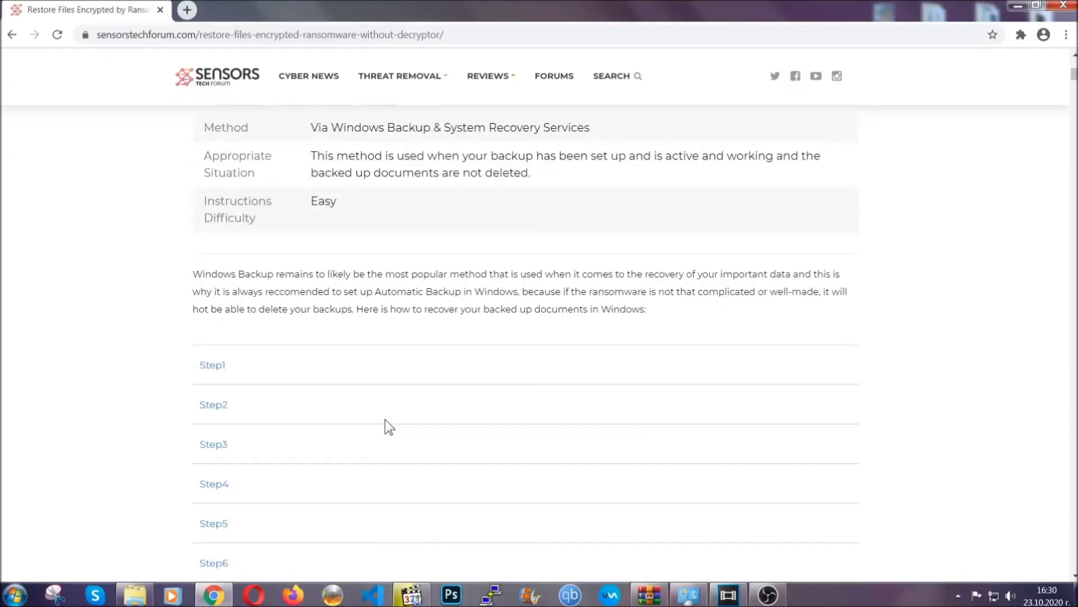
pyautogui.scroll(-1, 385, 419)
pyautogui.click(220, 295)
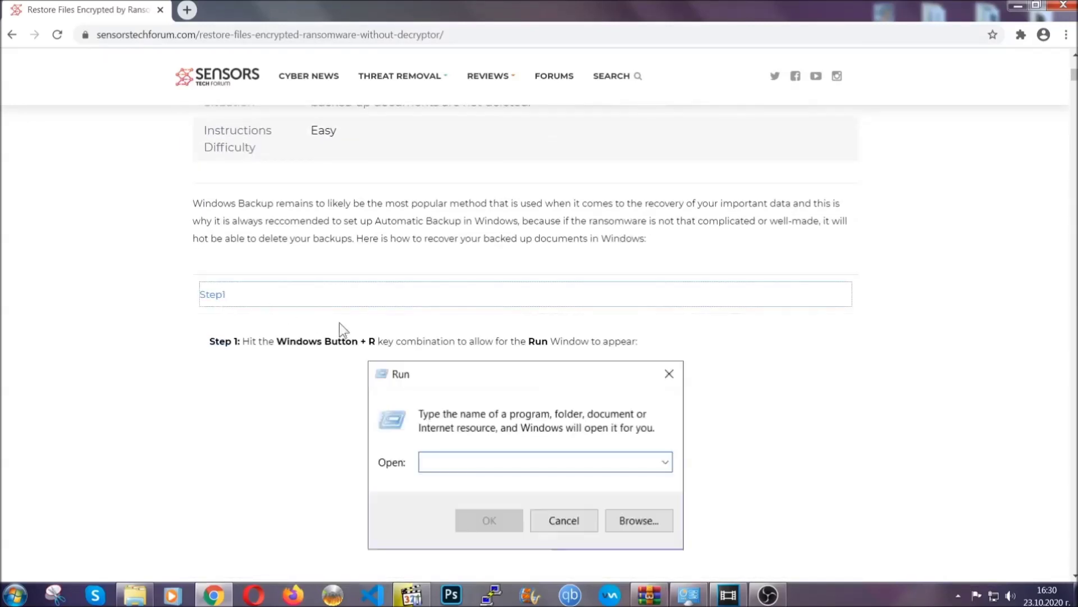
pyautogui.scroll(-4, 505, 354)
pyautogui.click(251, 349)
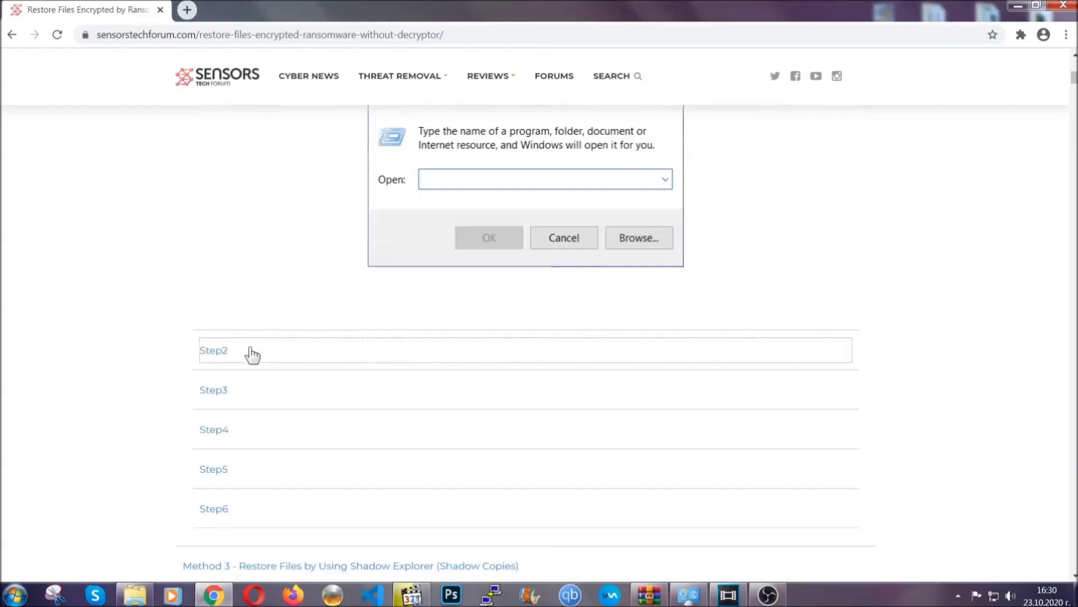
pyautogui.scroll(-4, 484, 355)
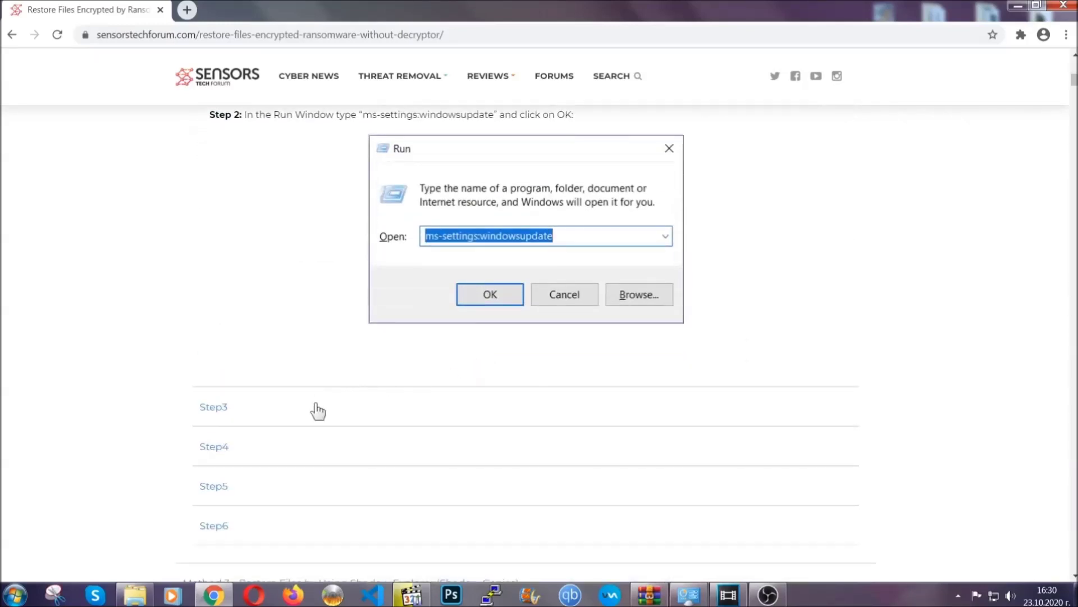
pyautogui.click(318, 411)
# Read further down the expanded steps, scroll back up, and minimize Chrome to the desktop.
pyautogui.scroll(-3, 477, 386)
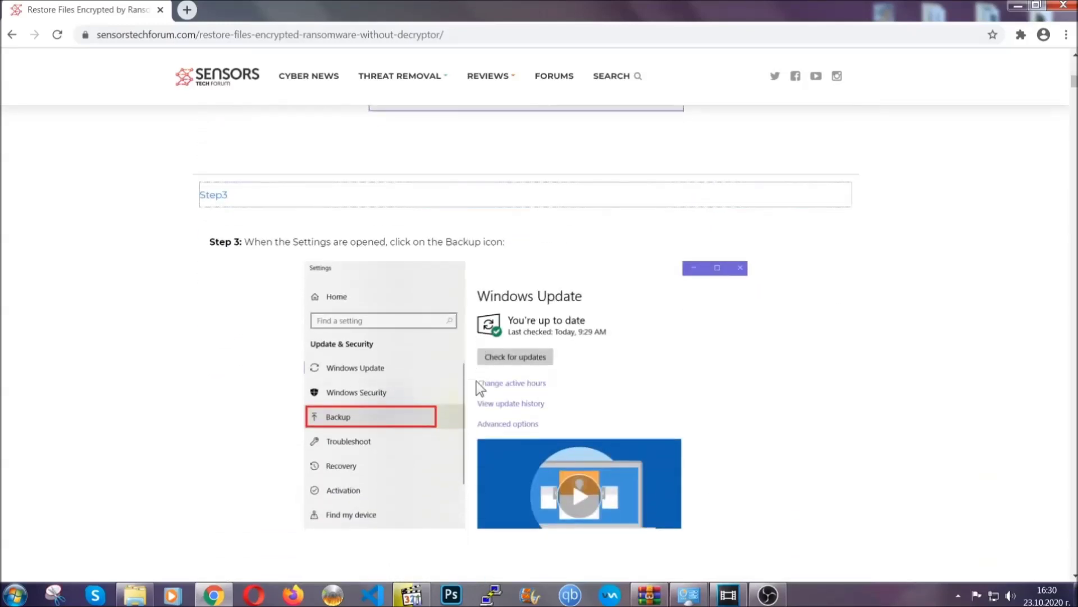
pyautogui.scroll(-2, 475, 382)
pyautogui.scroll(-2, 474, 383)
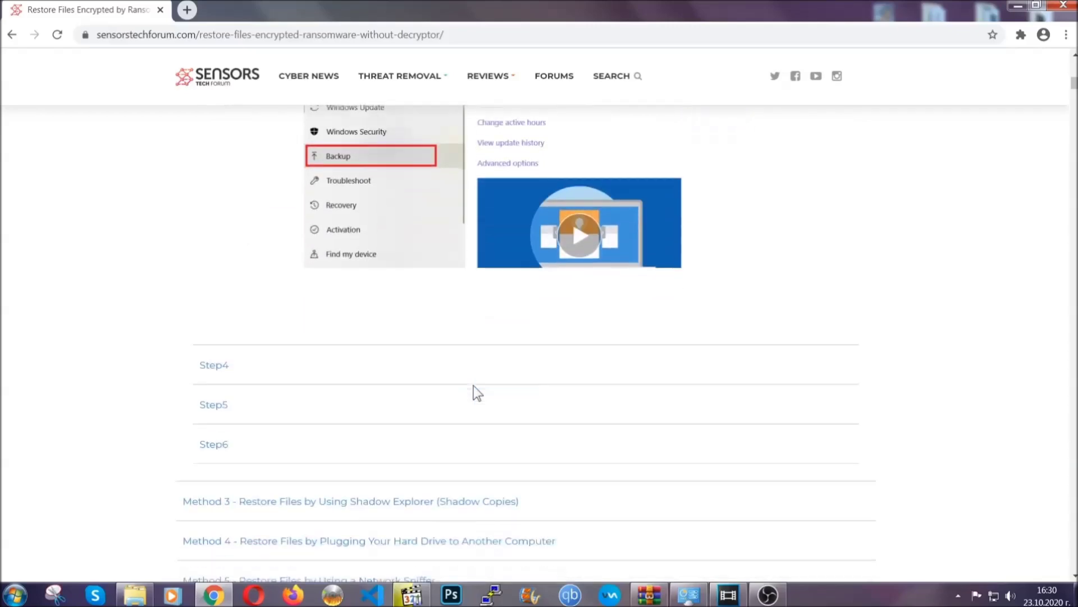
pyautogui.scroll(-7, 474, 385)
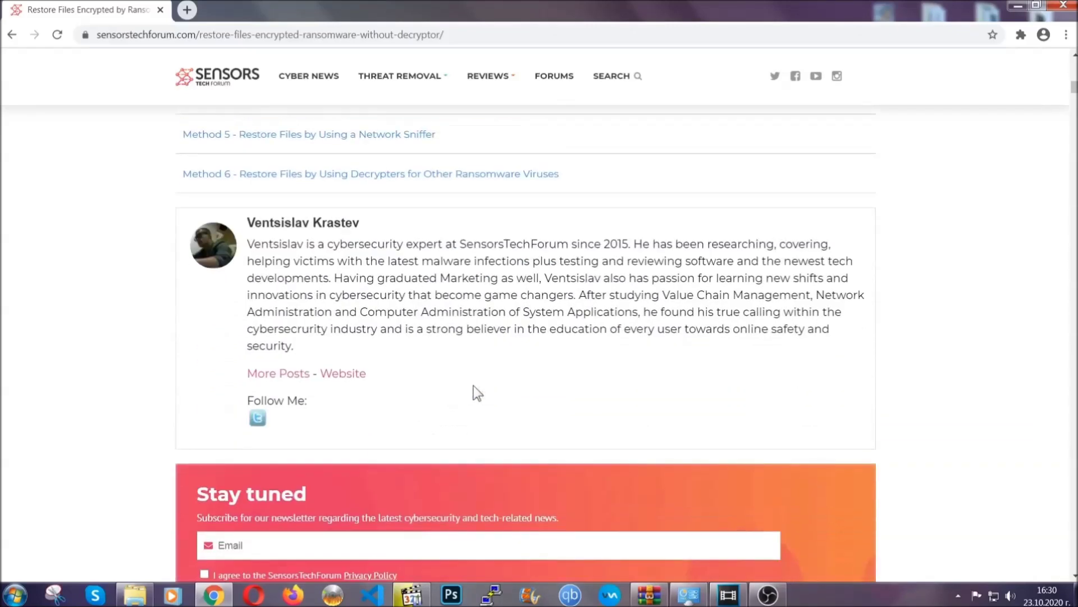
pyautogui.scroll(20, 474, 385)
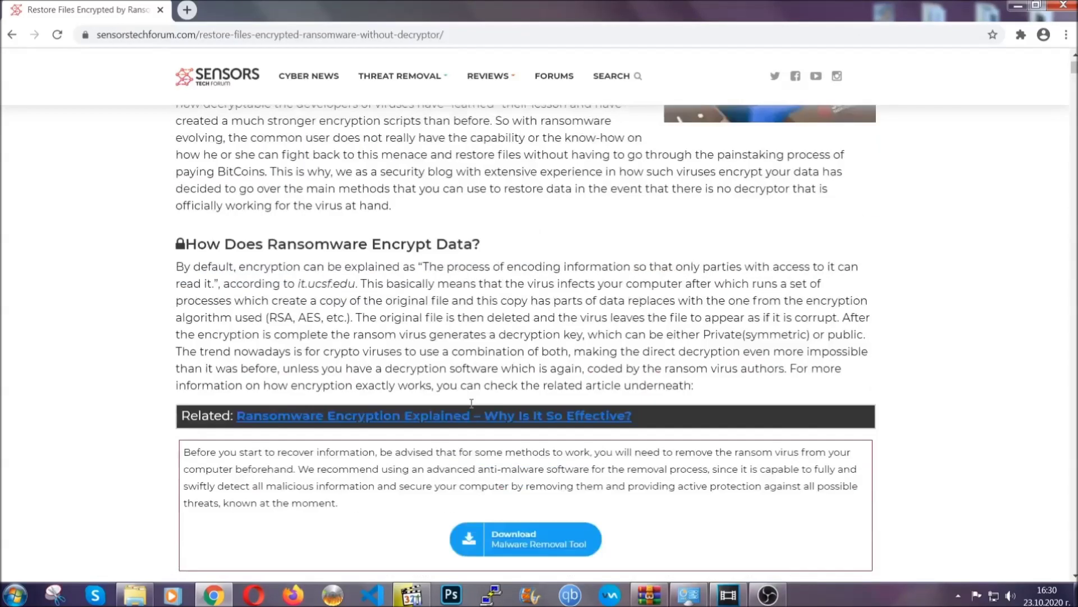
pyautogui.scroll(4, 471, 402)
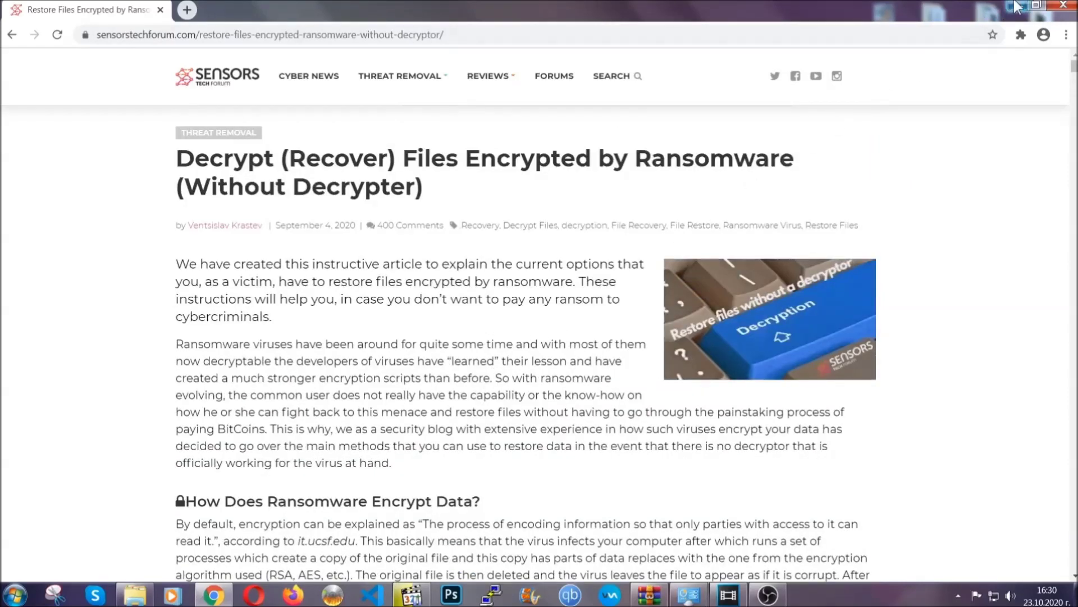
pyautogui.click(1015, 6)
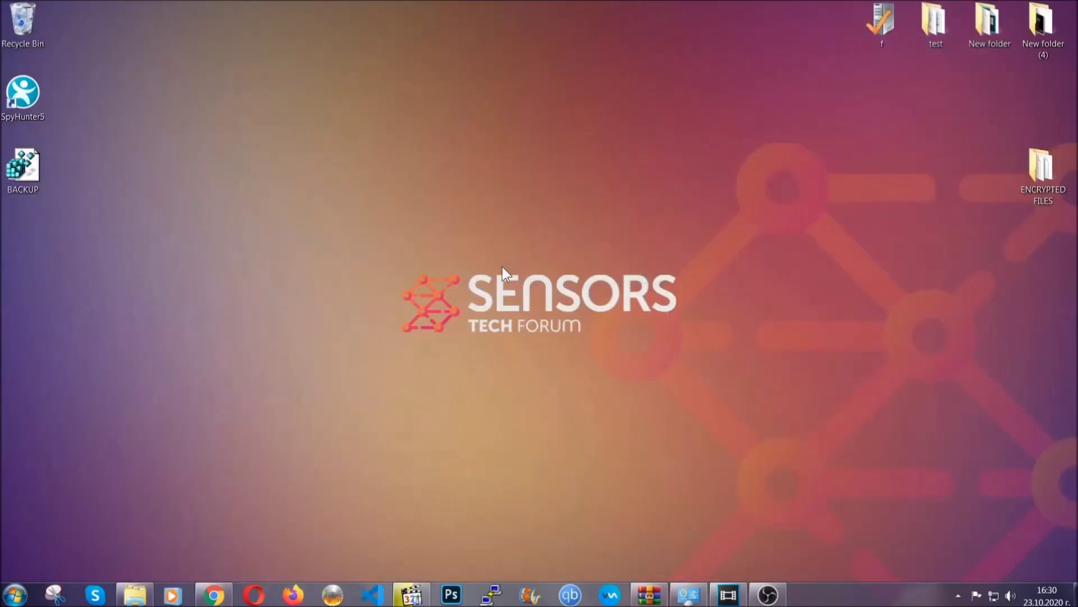